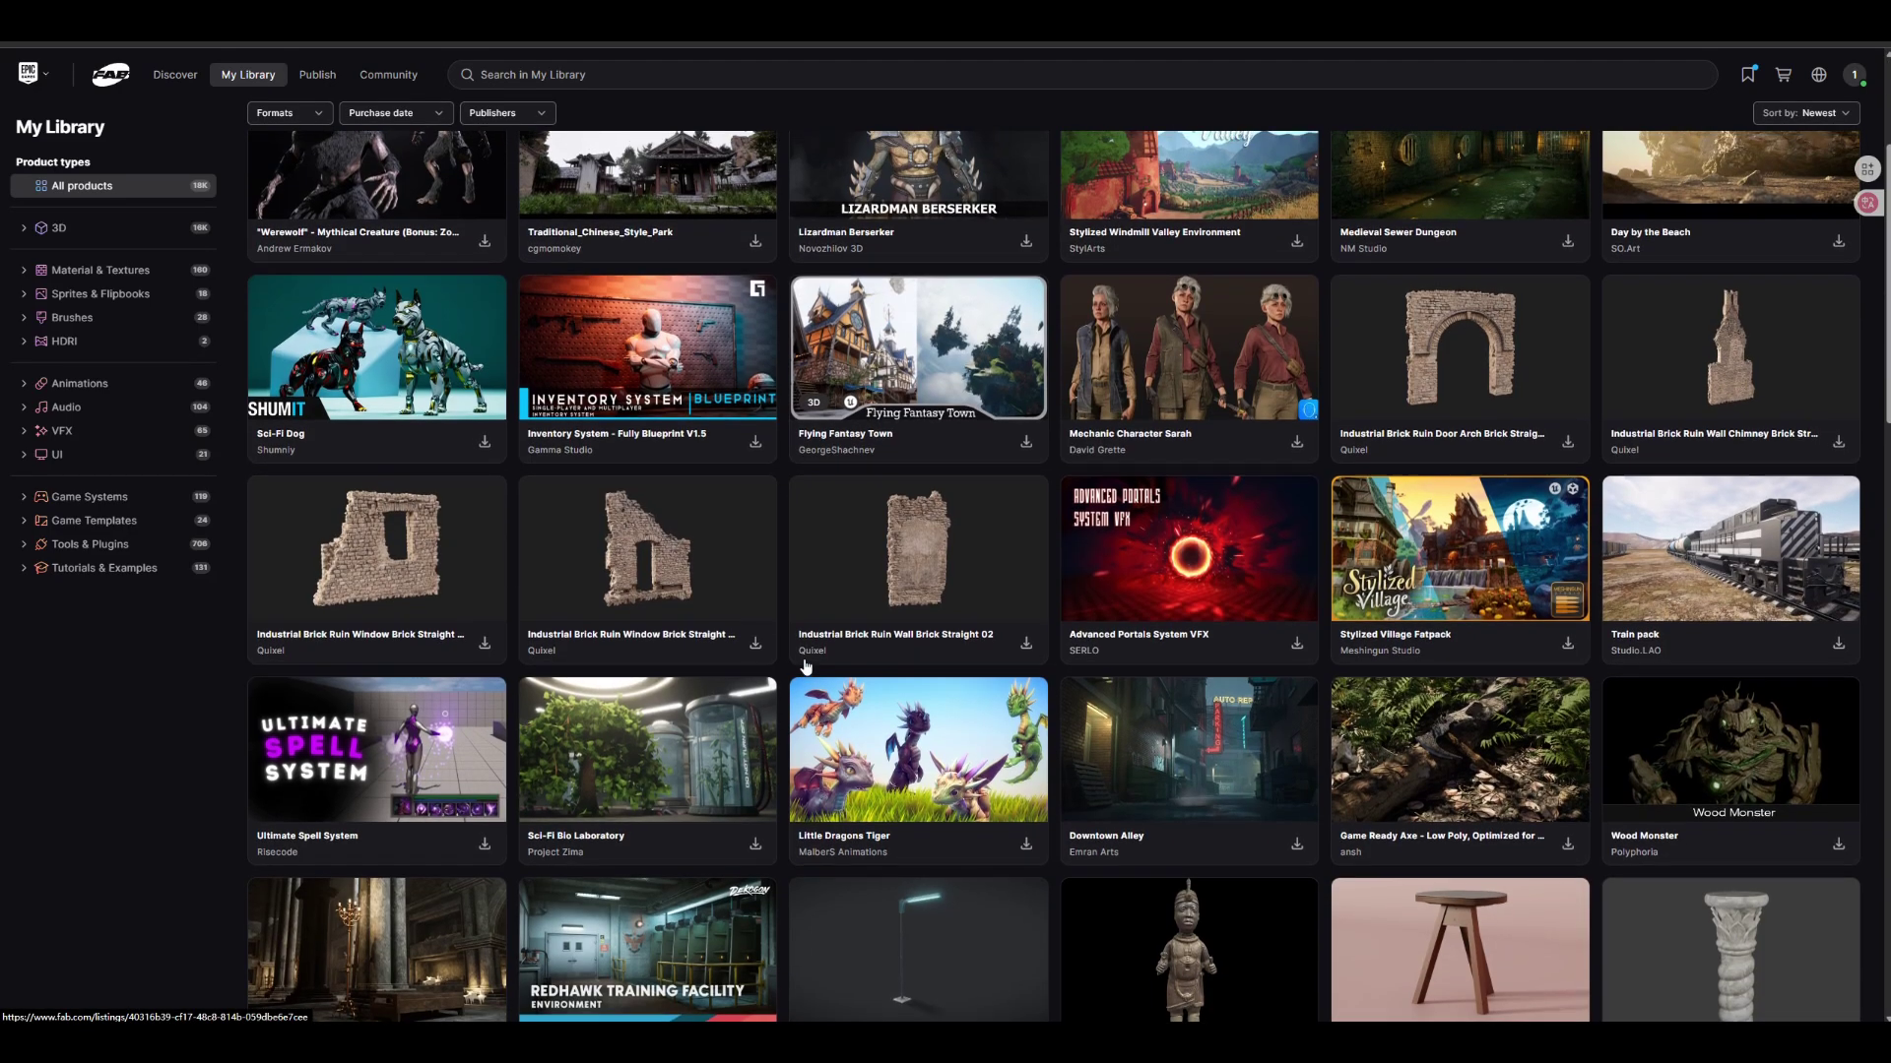
scroll(805, 668, "up", 2)
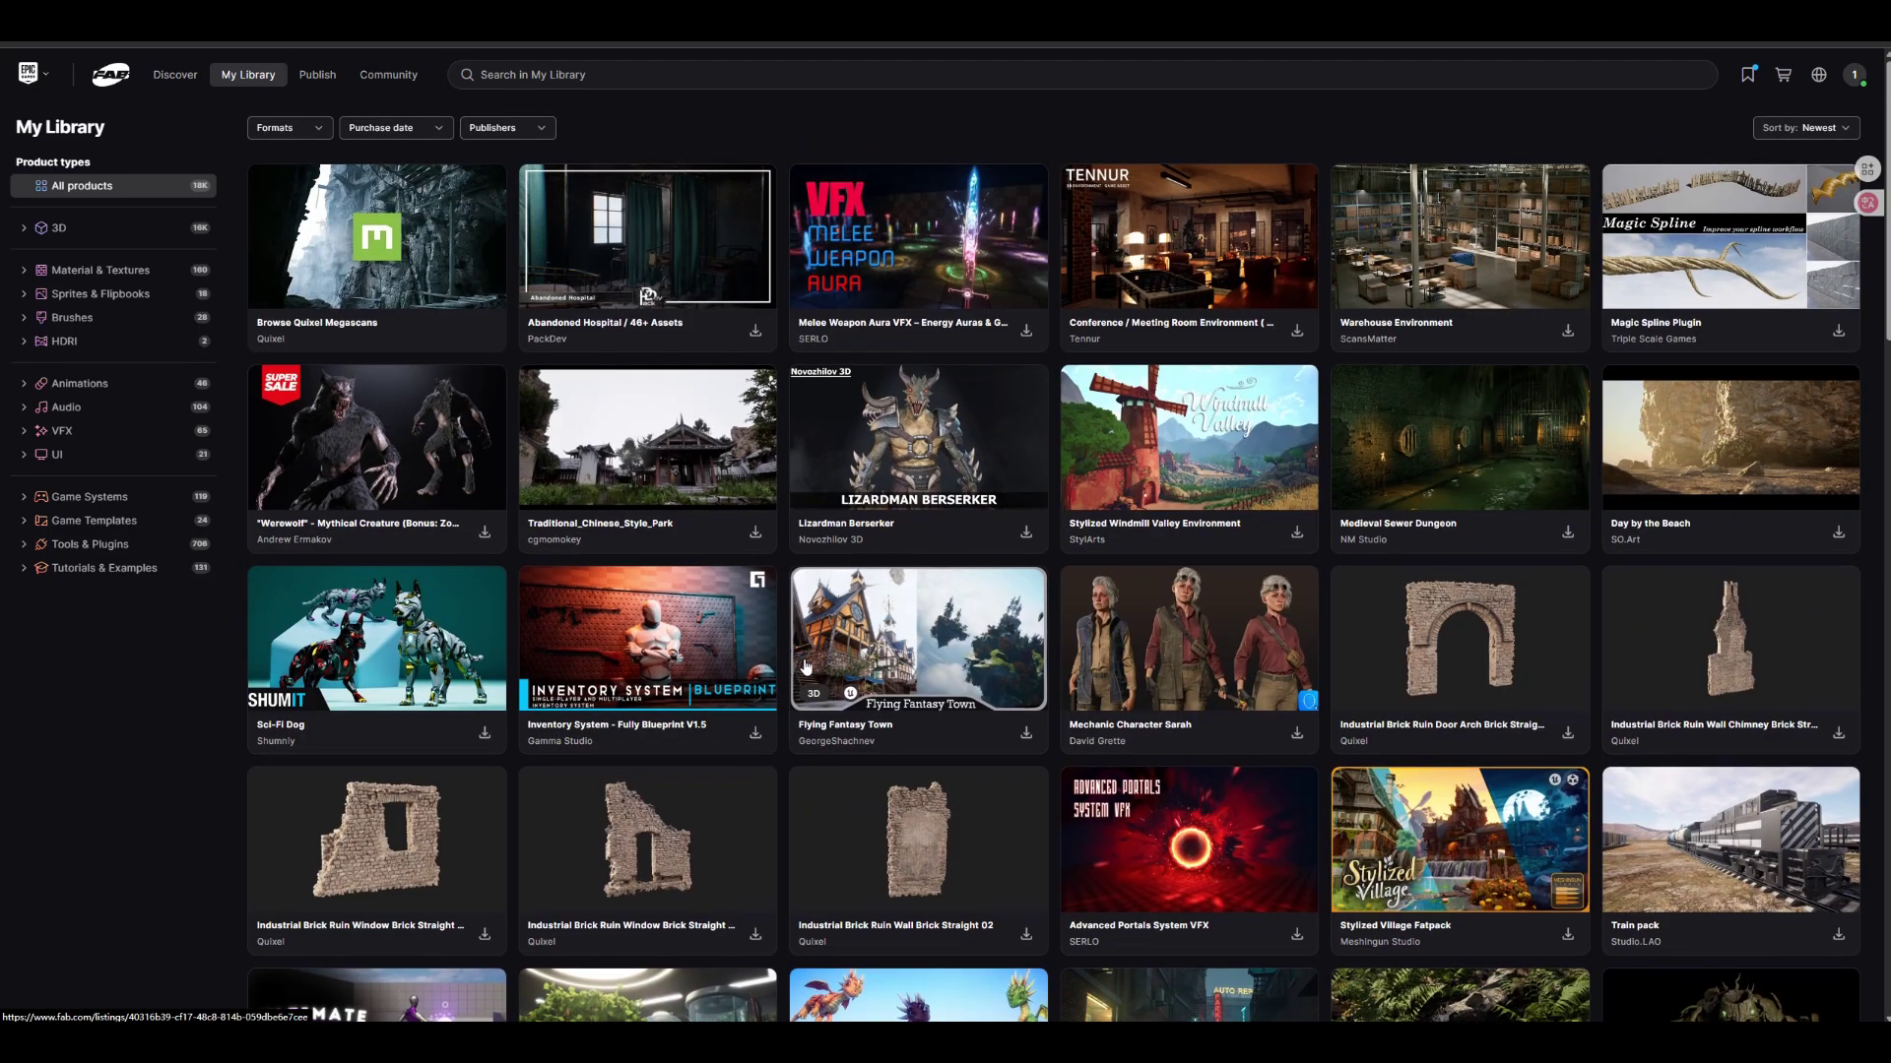
Step: Open the Quixel Megascans catalogue from My Library and expand the 3D product type
left_click(375, 234)
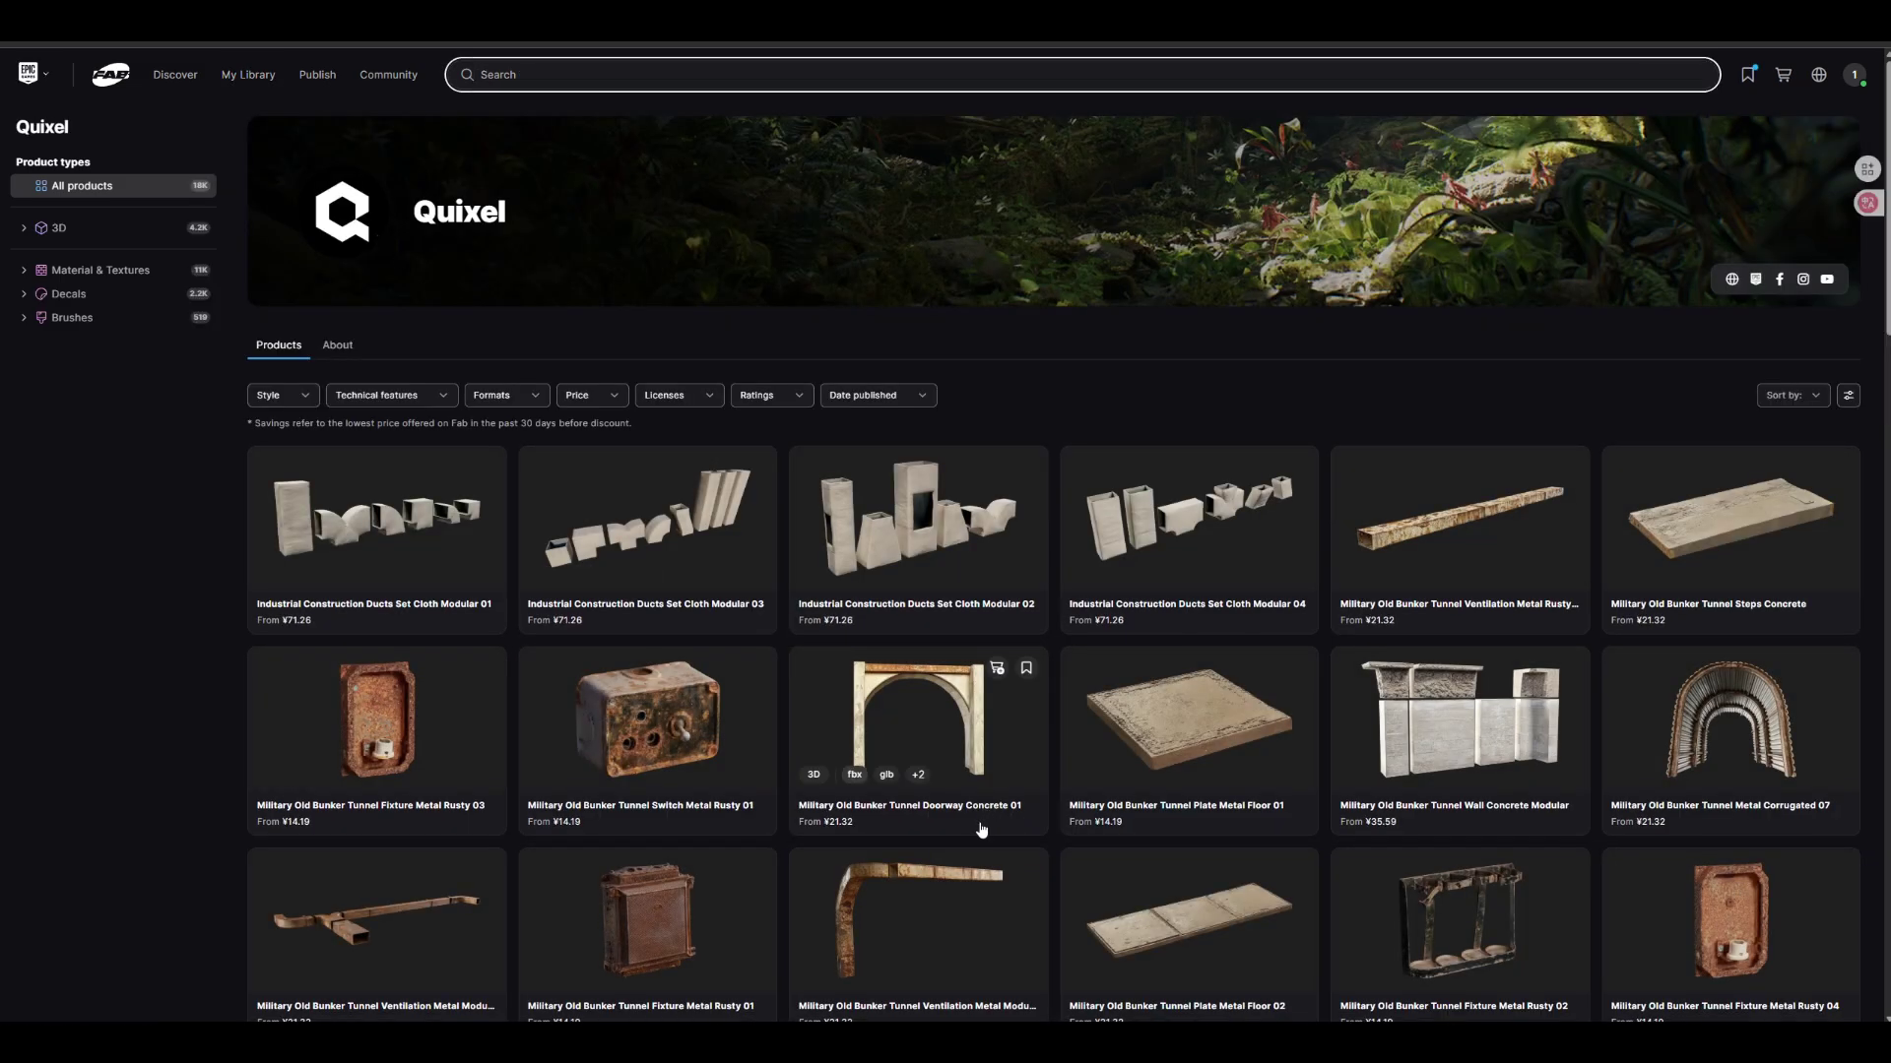
scroll(979, 830, "down", 3)
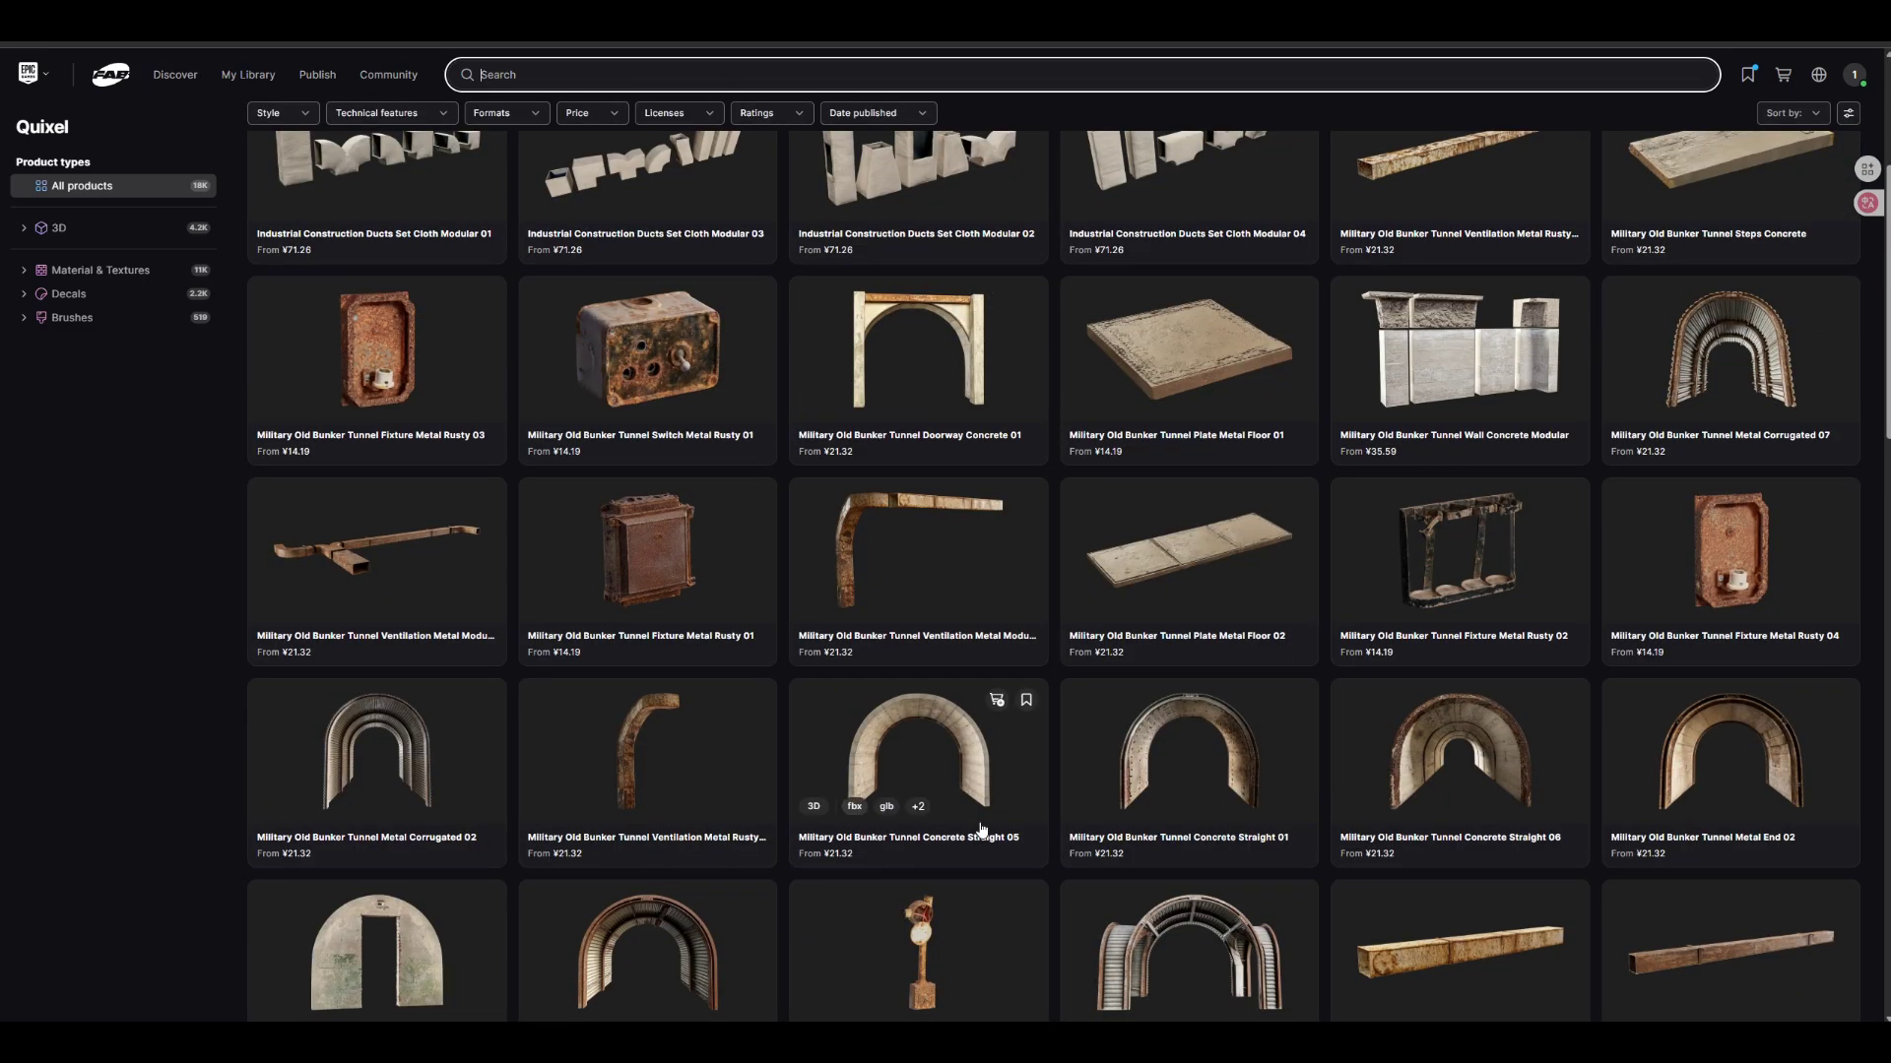
scroll(980, 831, "down", 3)
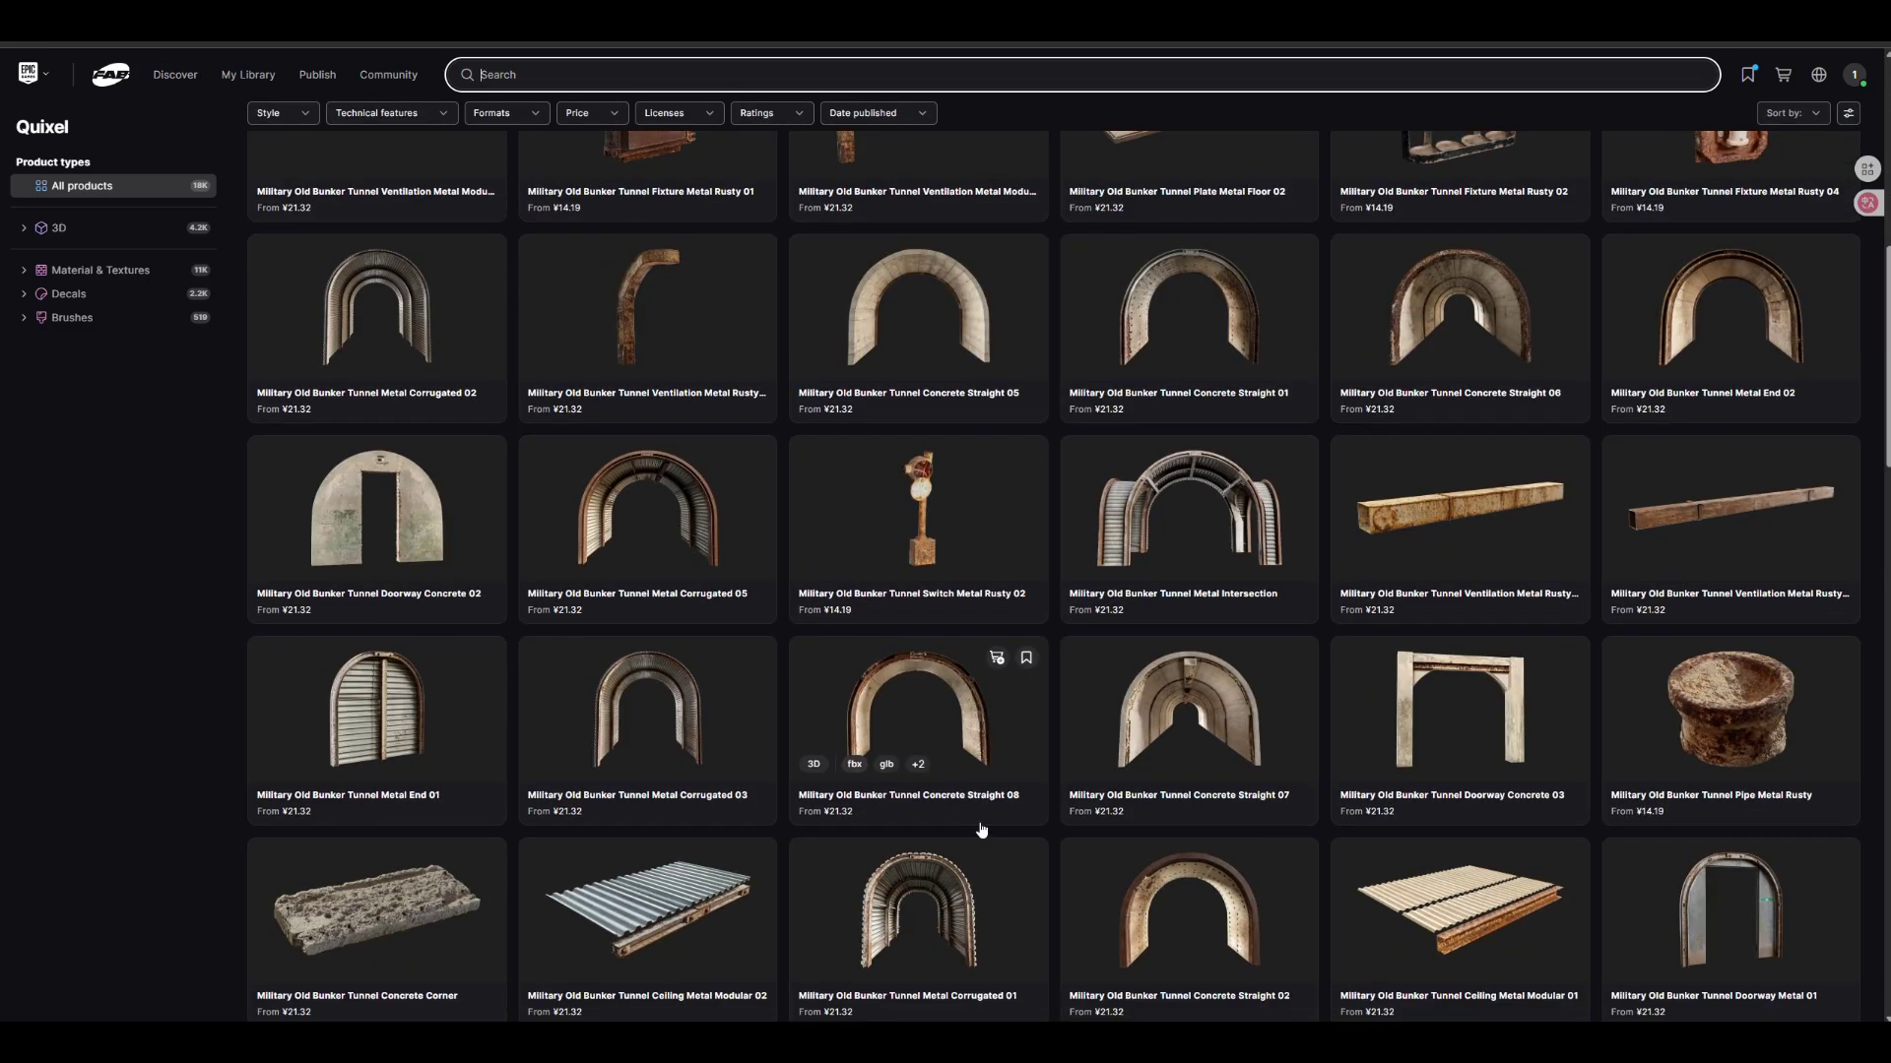
scroll(945, 768, "down", 2)
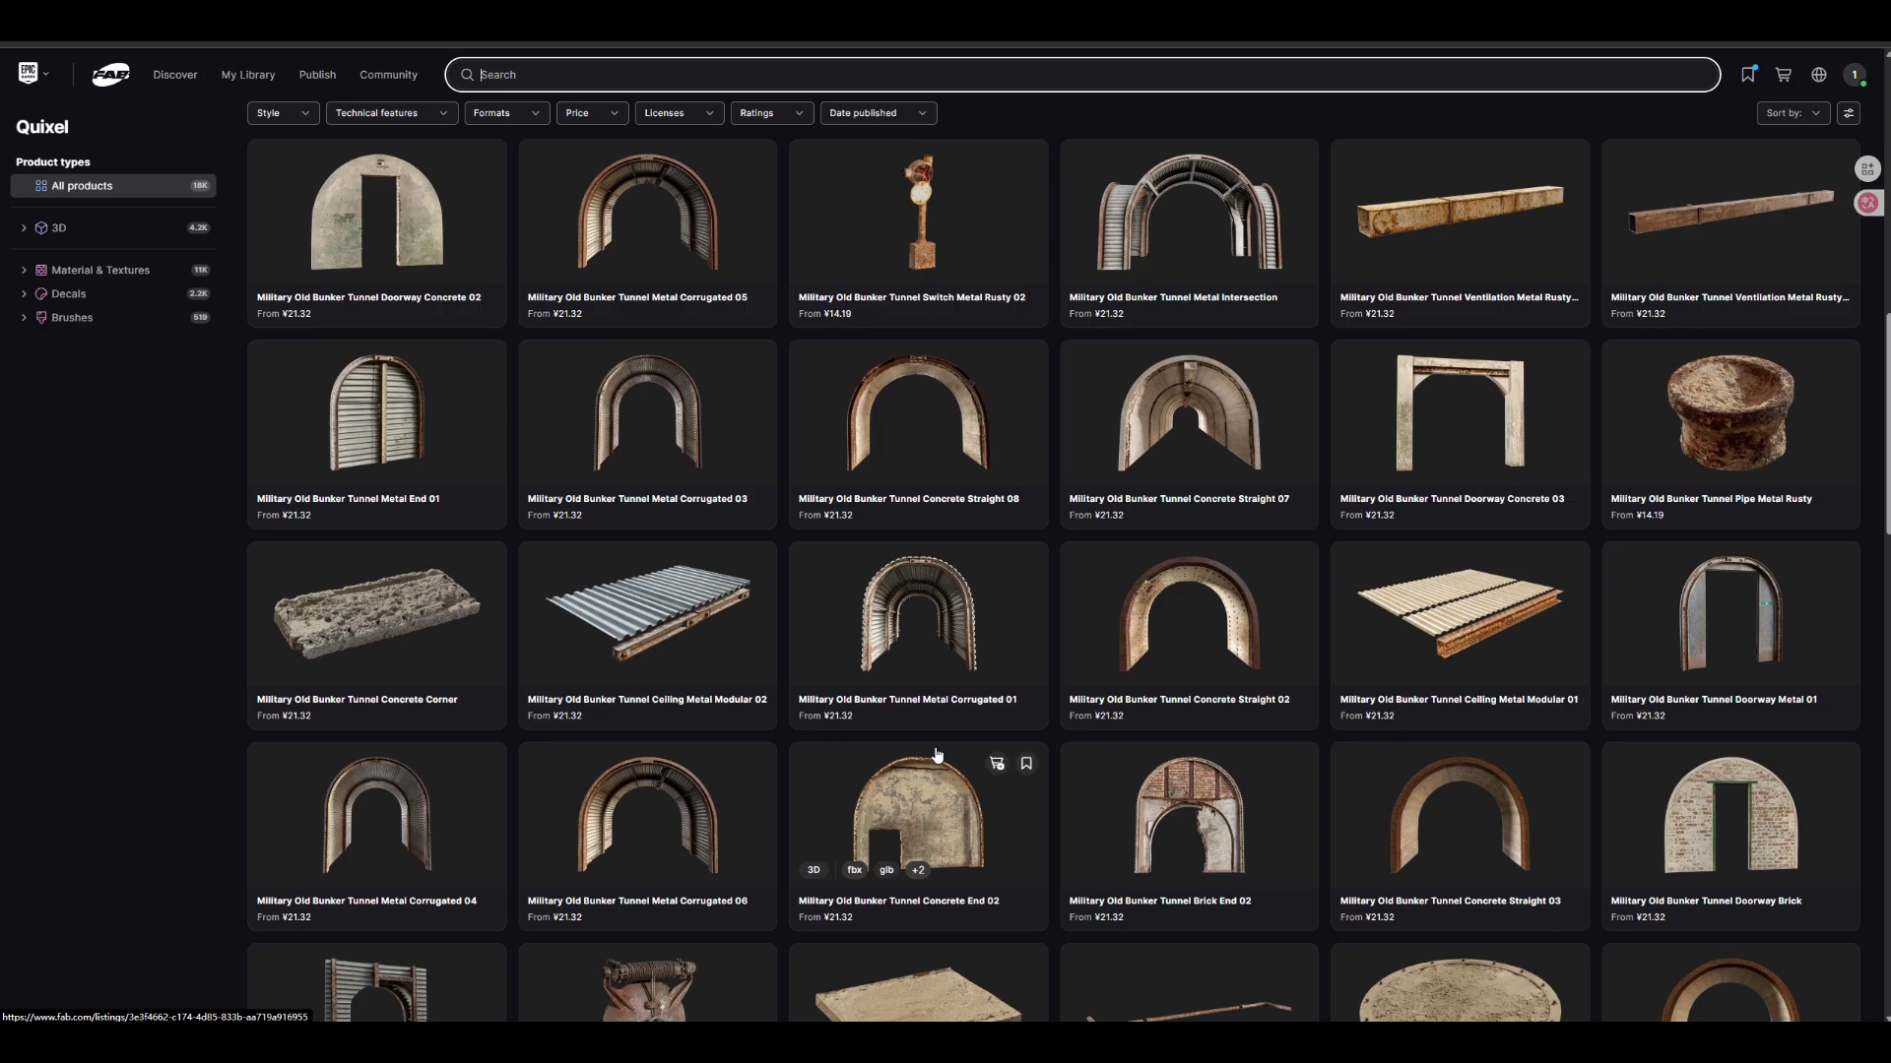
scroll(936, 756, "down", 2)
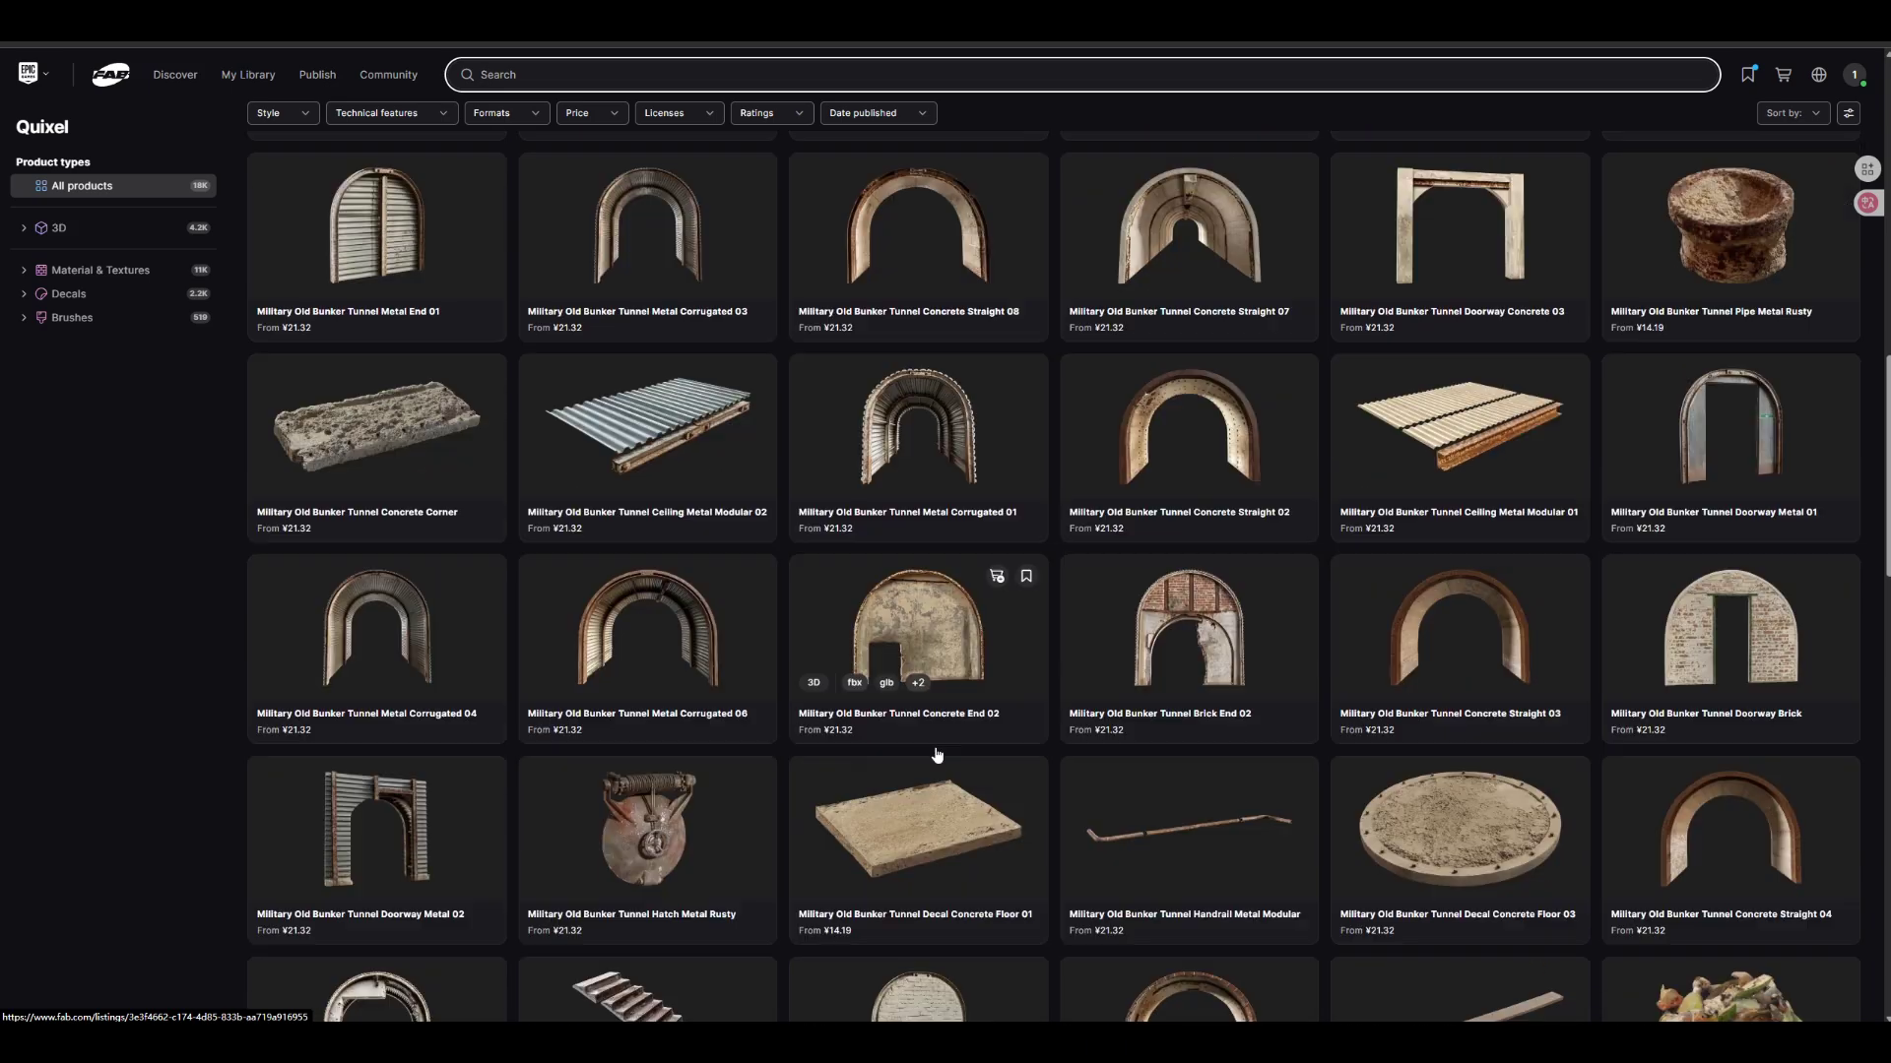
scroll(934, 756, "down", 1)
scroll(935, 758, "down", 3)
scroll(934, 757, "down", 4)
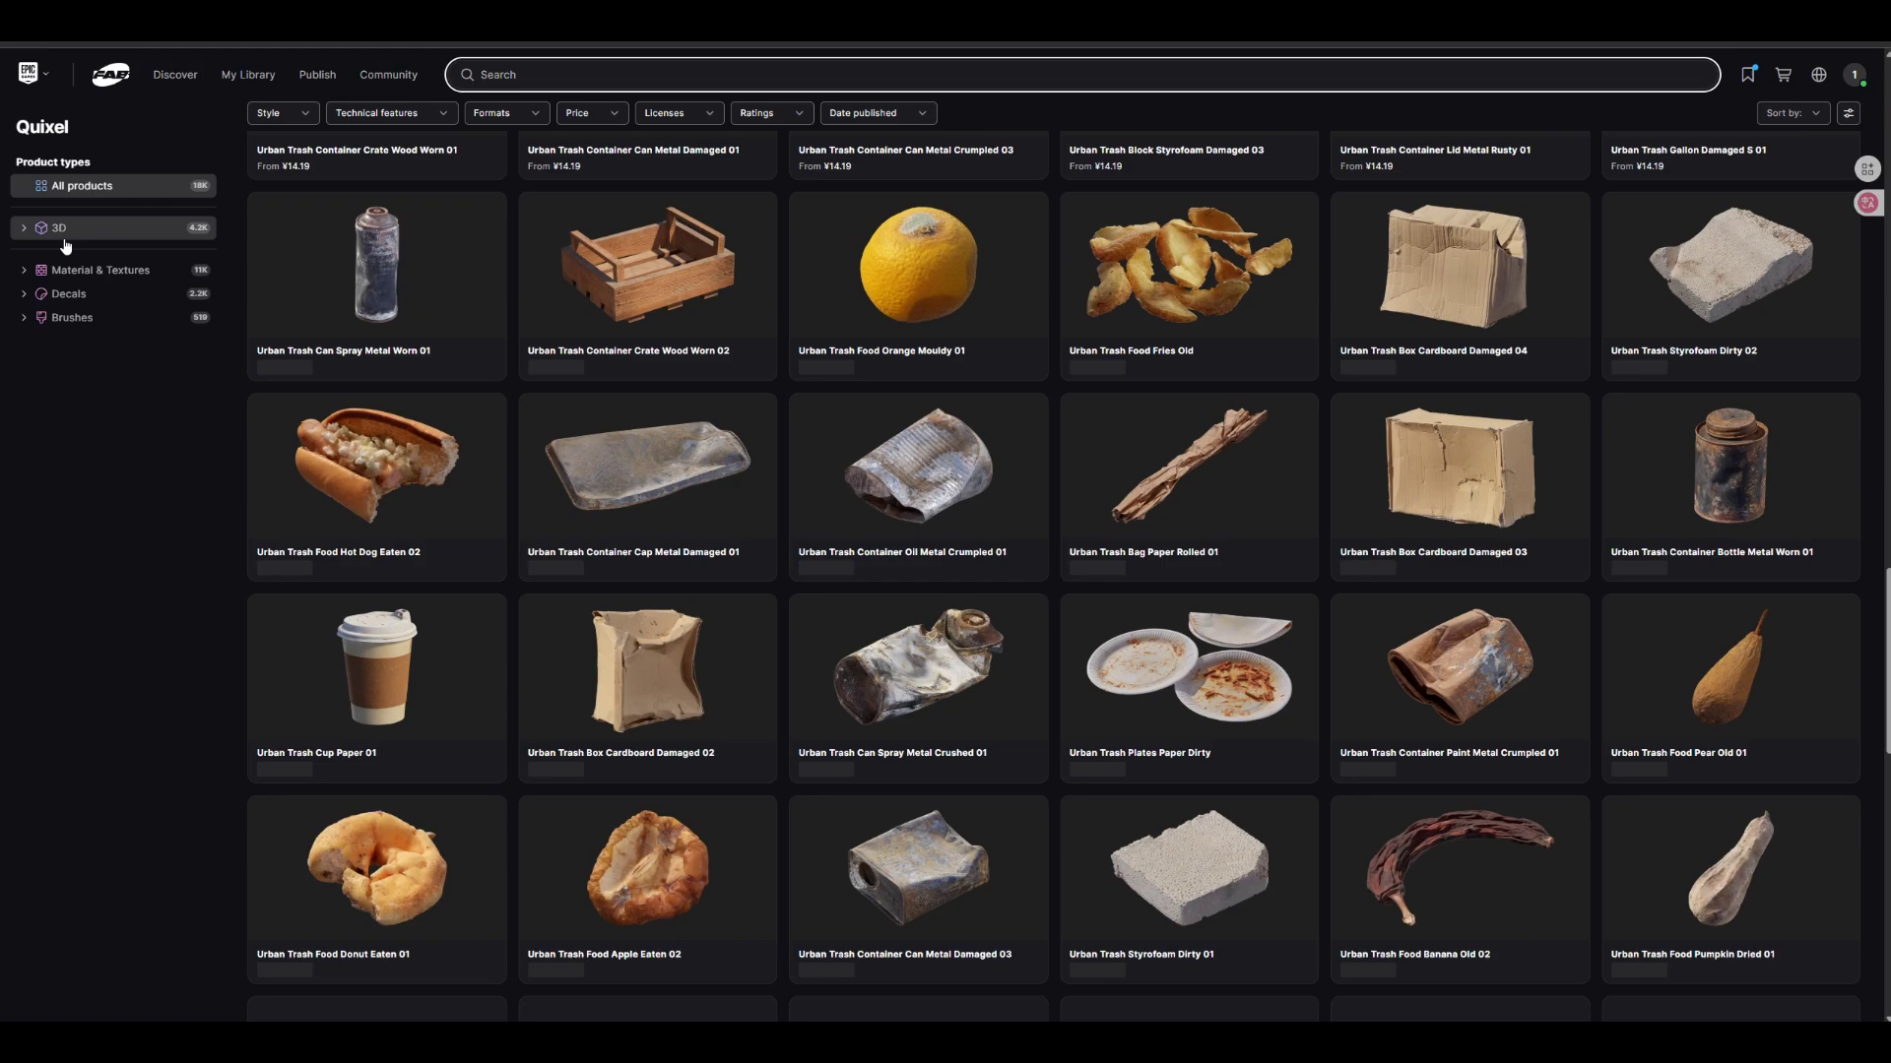
left_click(24, 230)
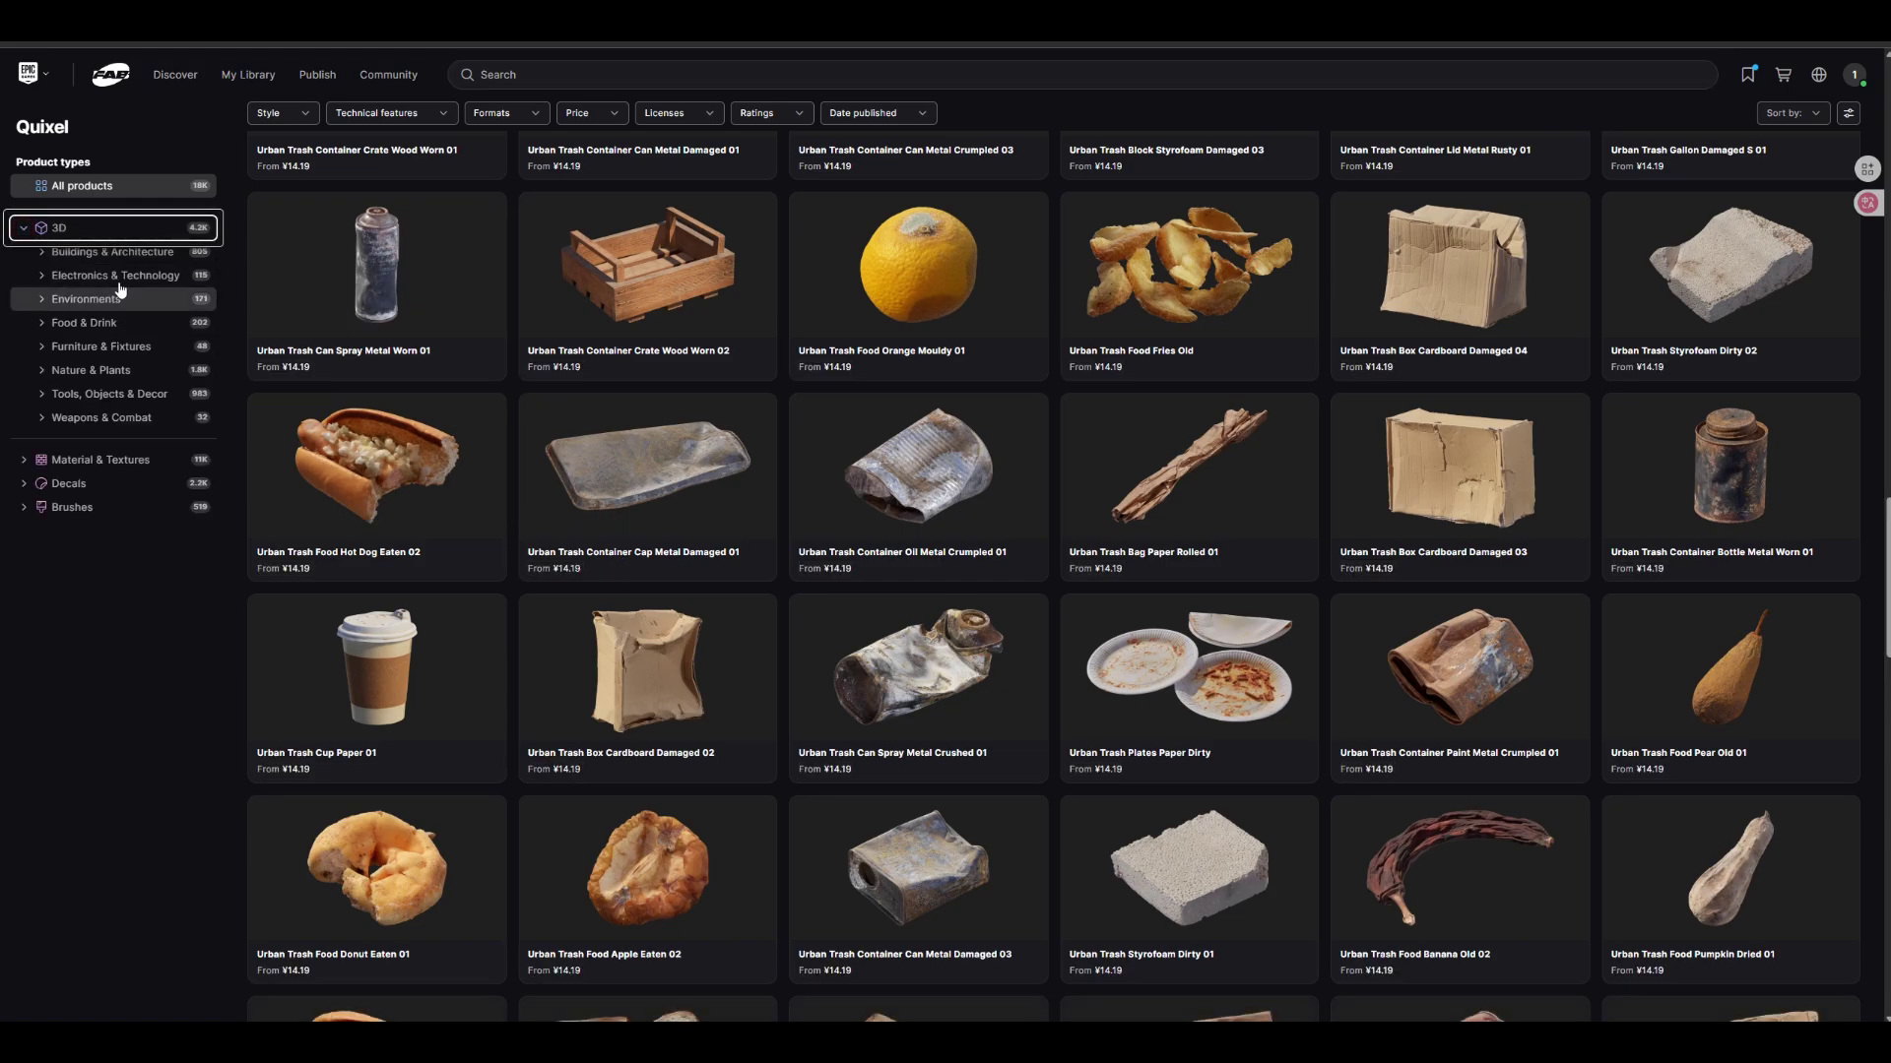
Step: Filter the Quixel catalogue to 3D Electronics & Technology assets
left_click(116, 275)
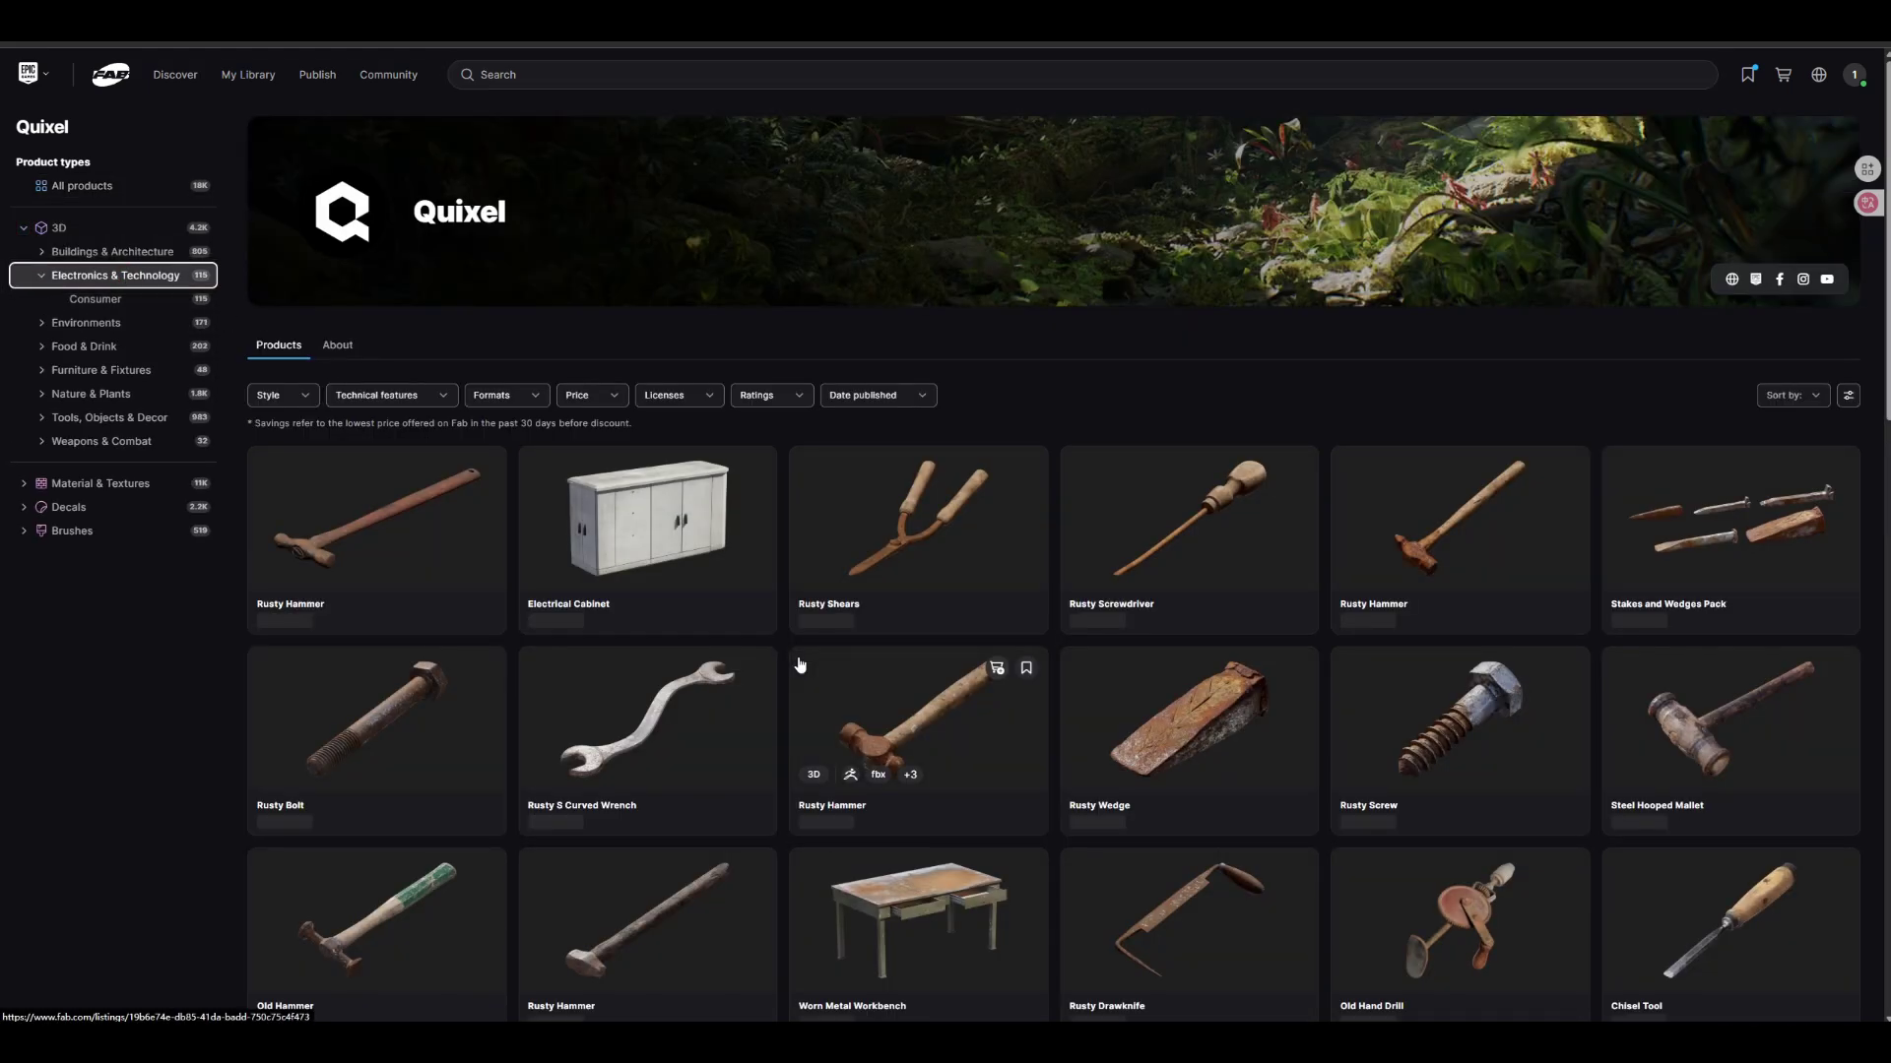
scroll(798, 664, "down", 2)
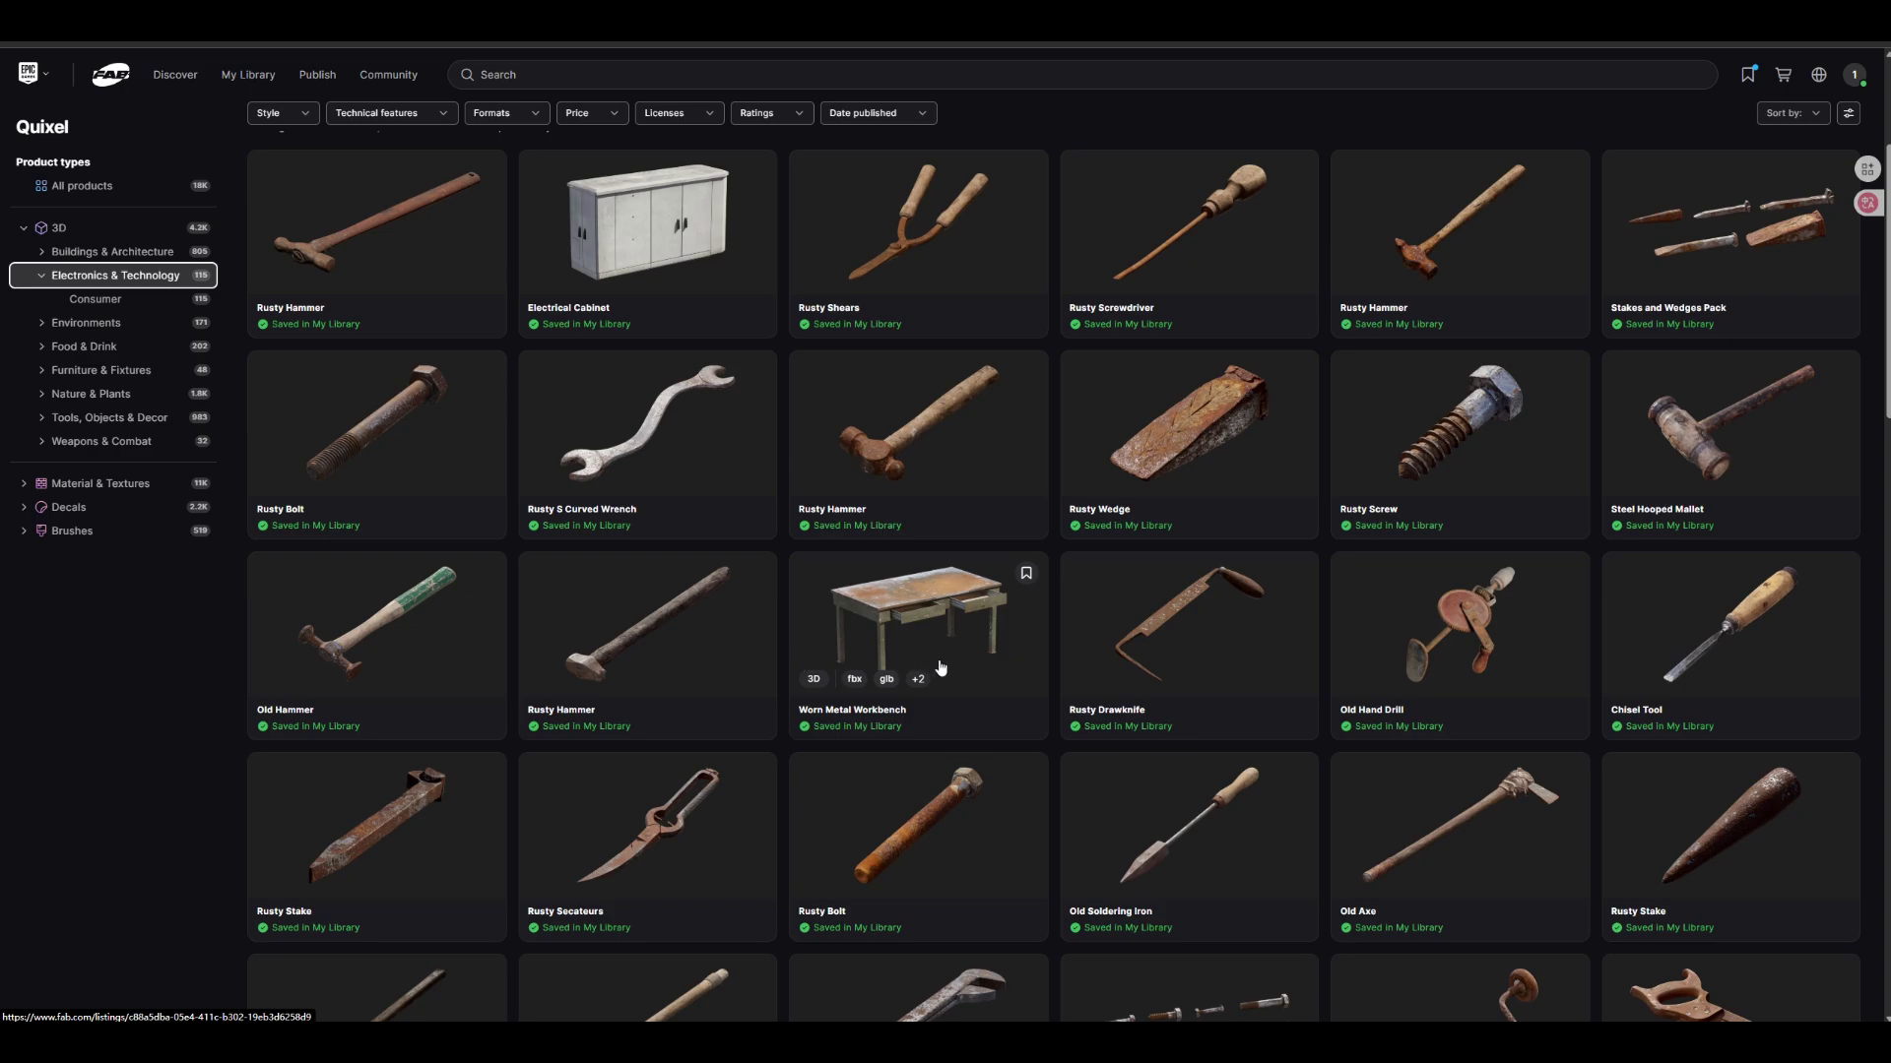
scroll(939, 669, "down", 3)
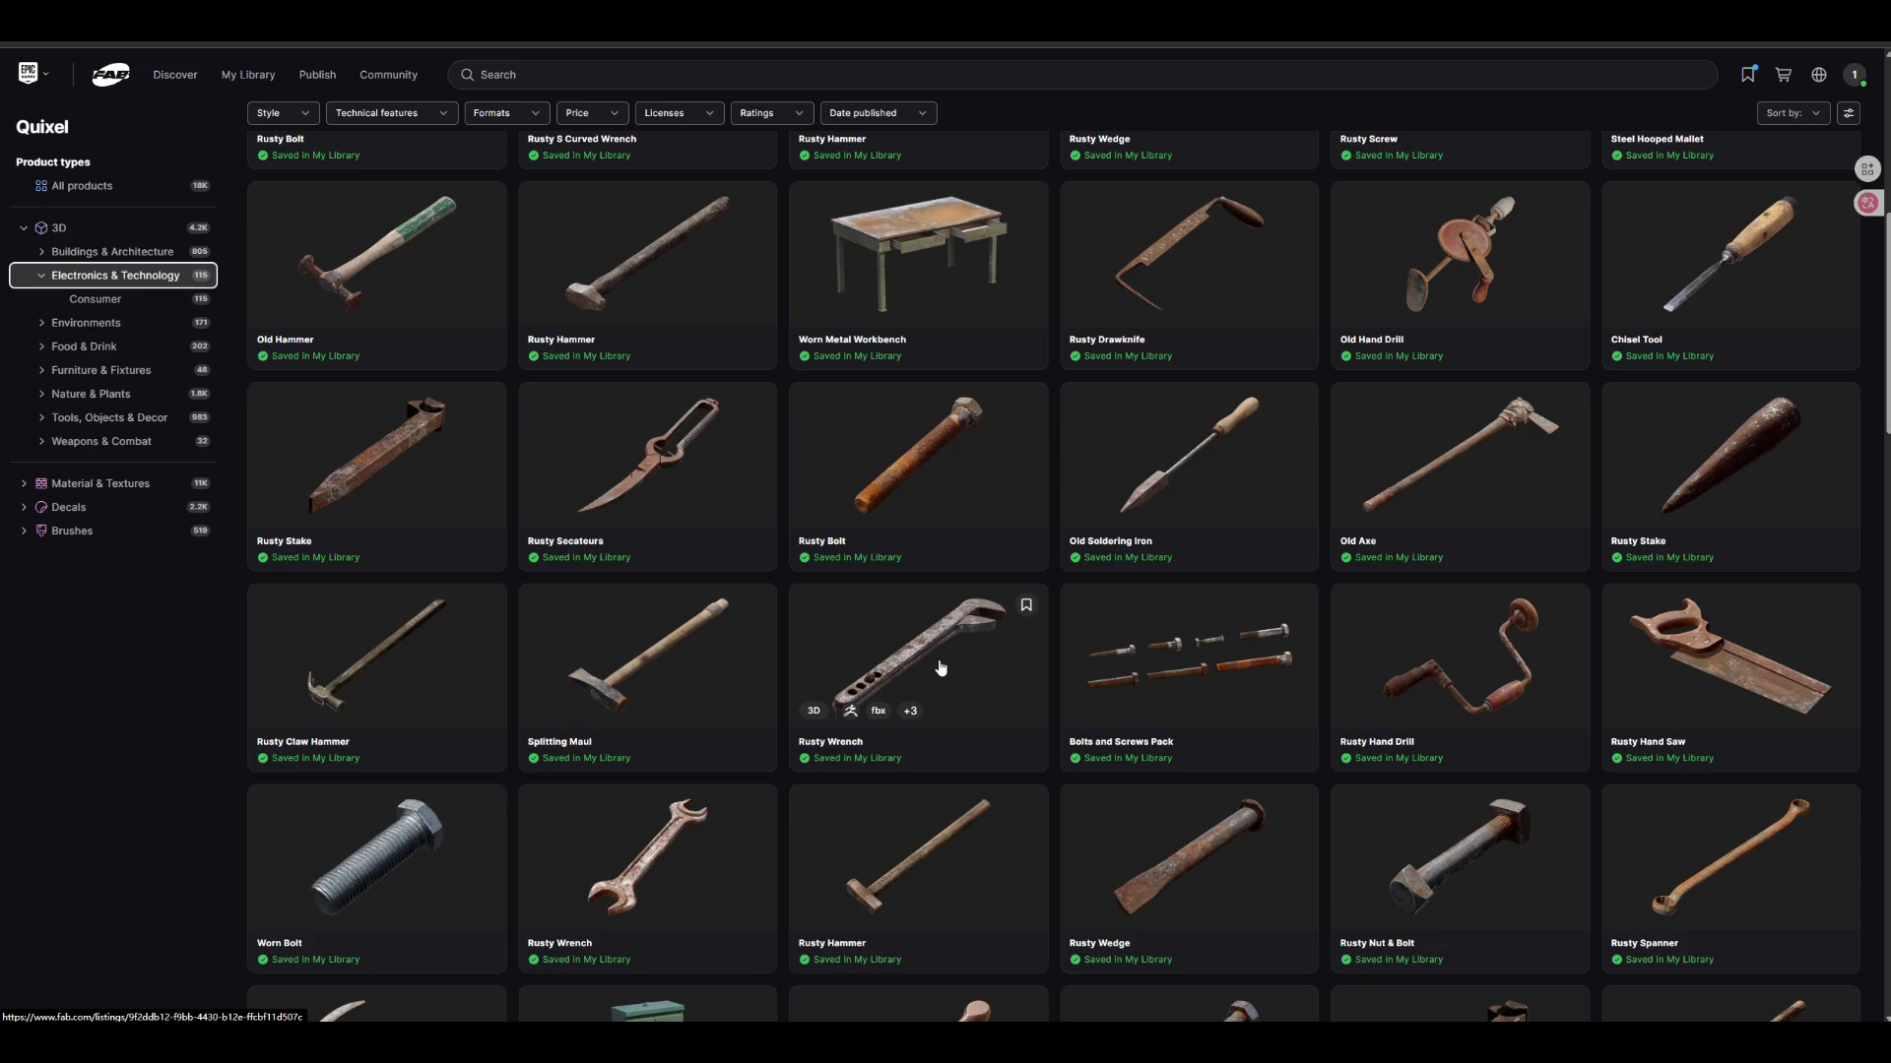
scroll(941, 670, "down", 5)
scroll(947, 675, "down", 5)
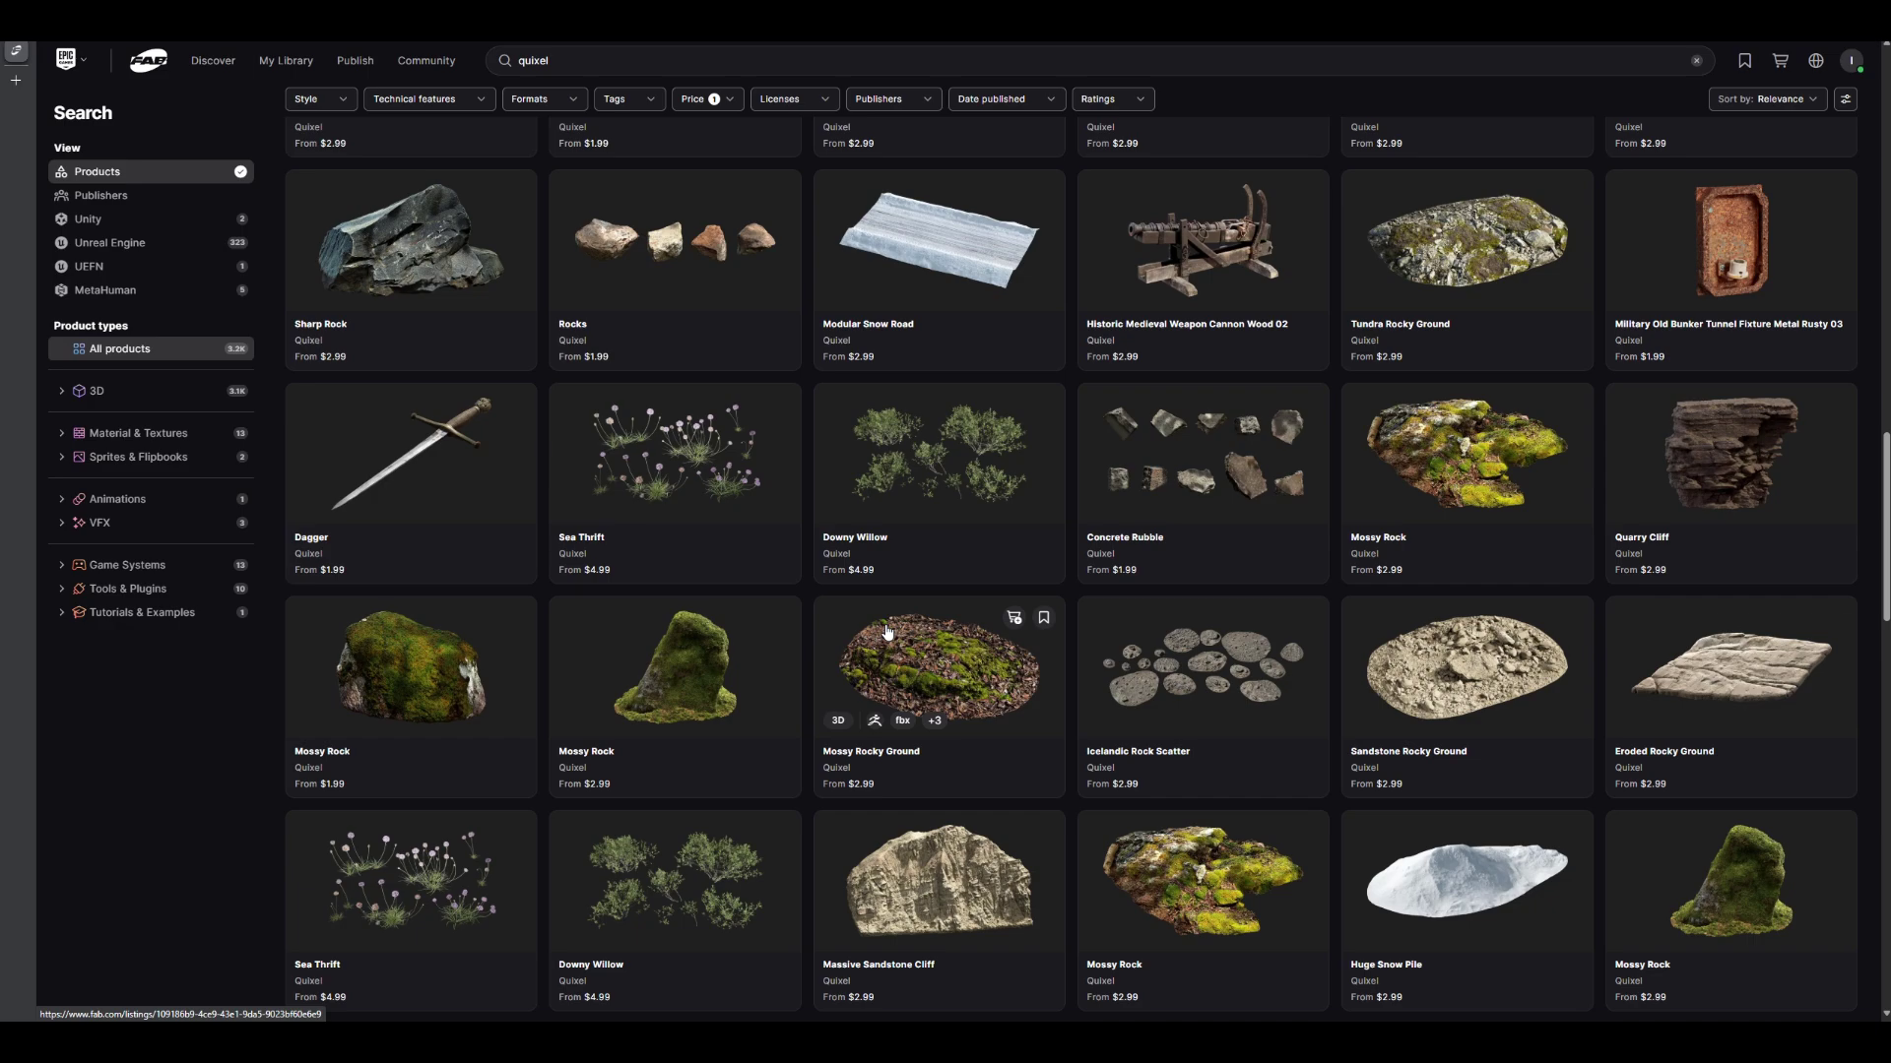
scroll(886, 632, "down", 1)
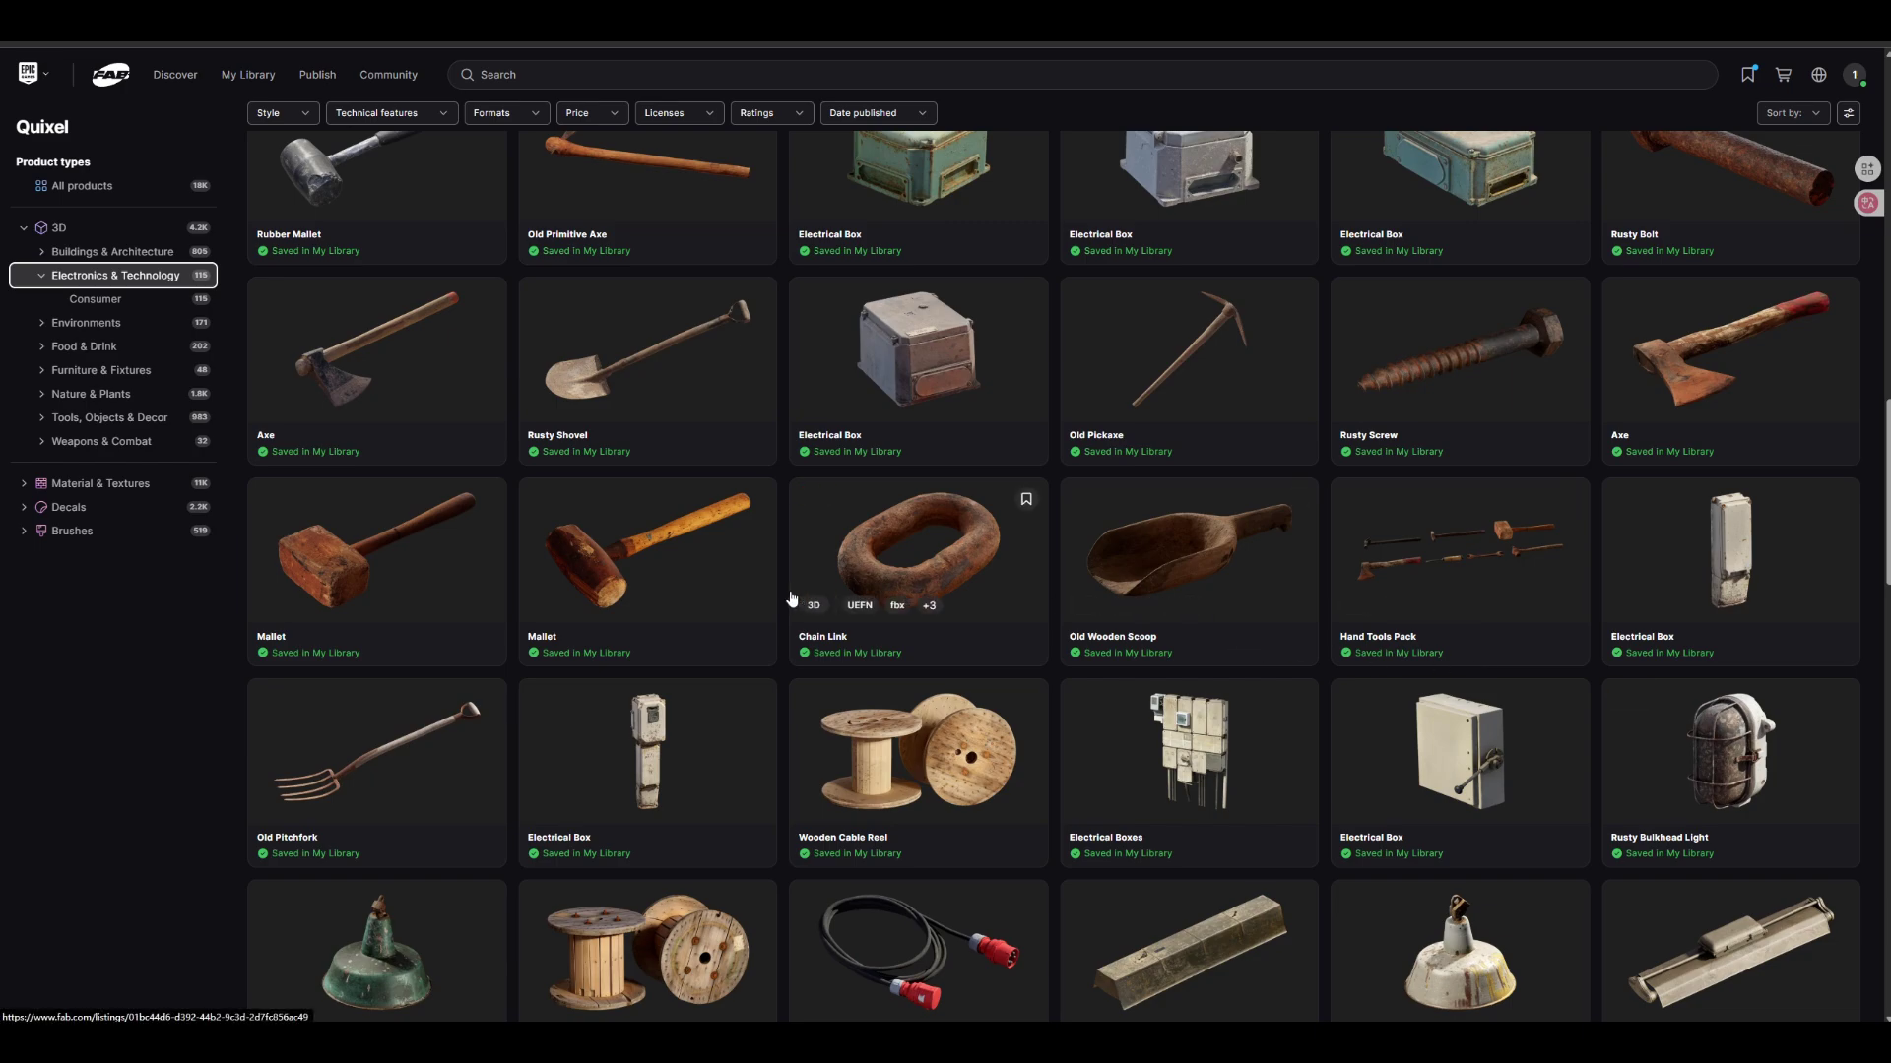
scroll(791, 597, "down", 2)
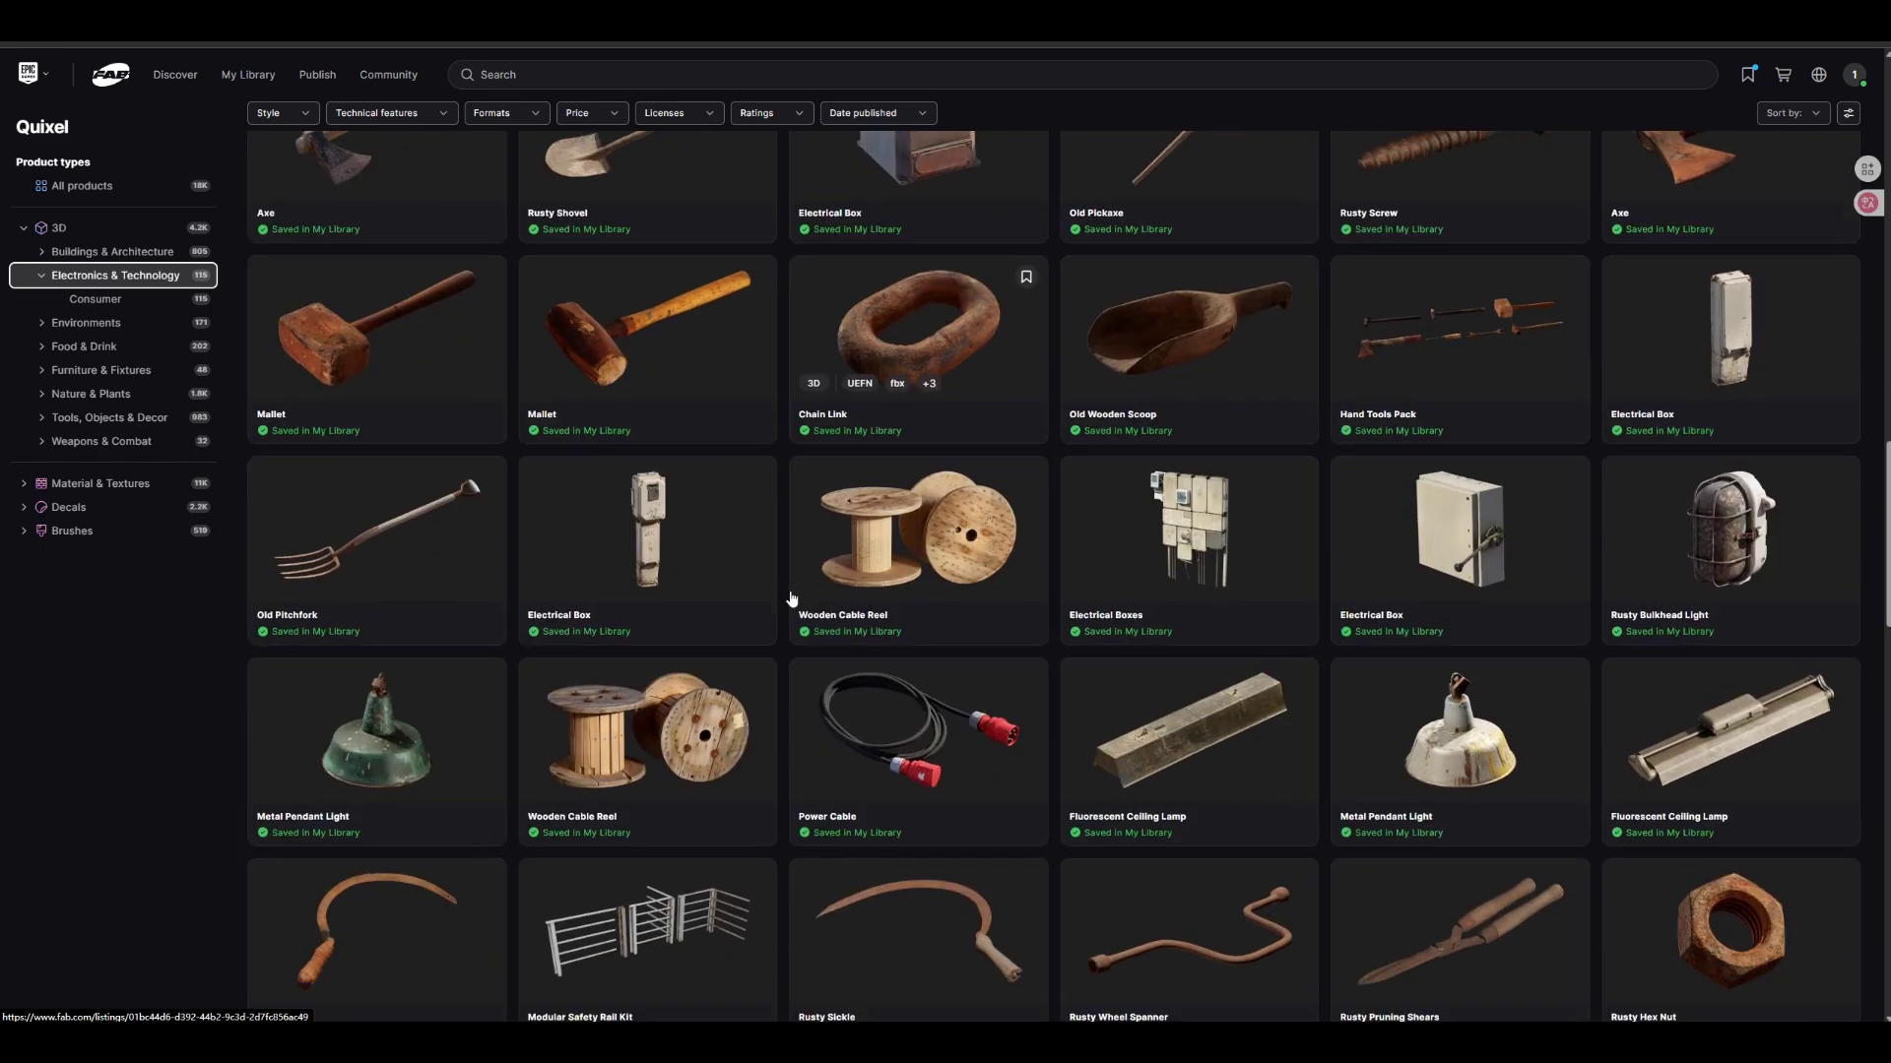
scroll(789, 598, "down", 3)
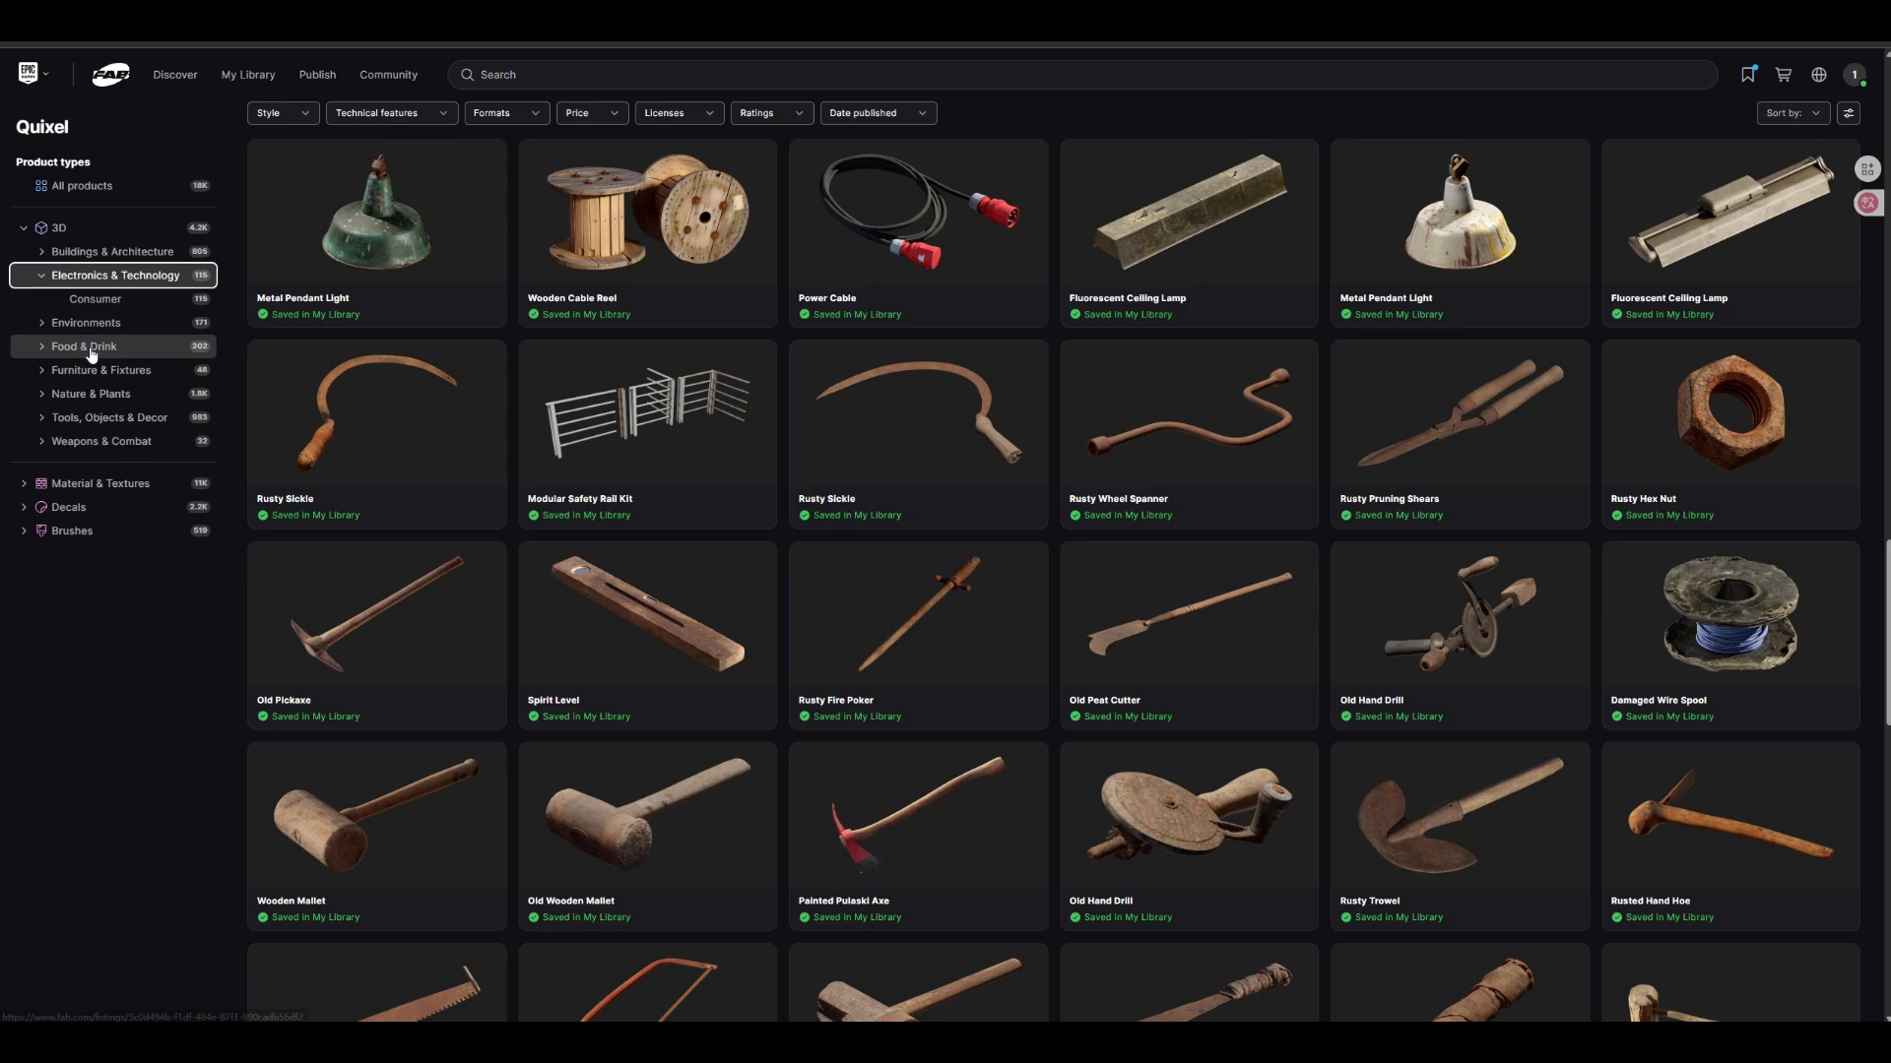
Step: Browse Quixel's Furniture & Fixtures category, then switch to Material & Textures
left_click(100, 369)
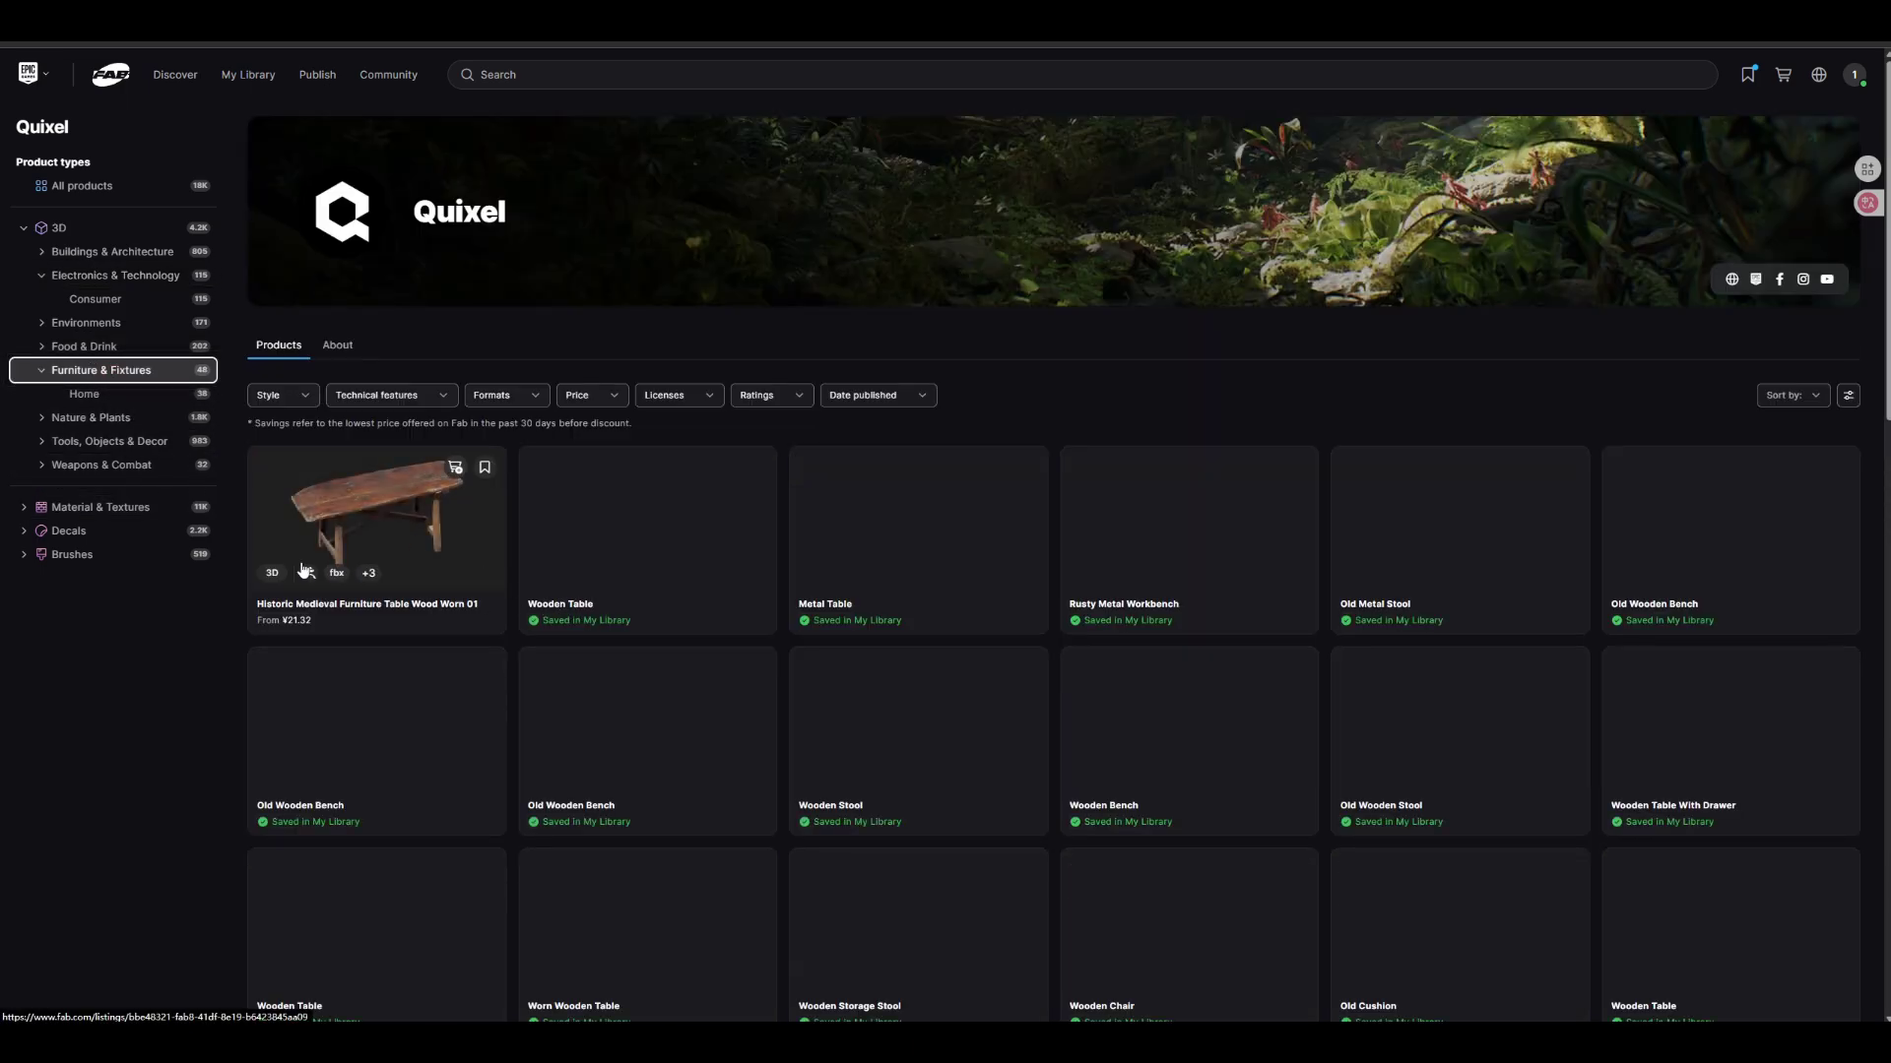
left_click(95, 518)
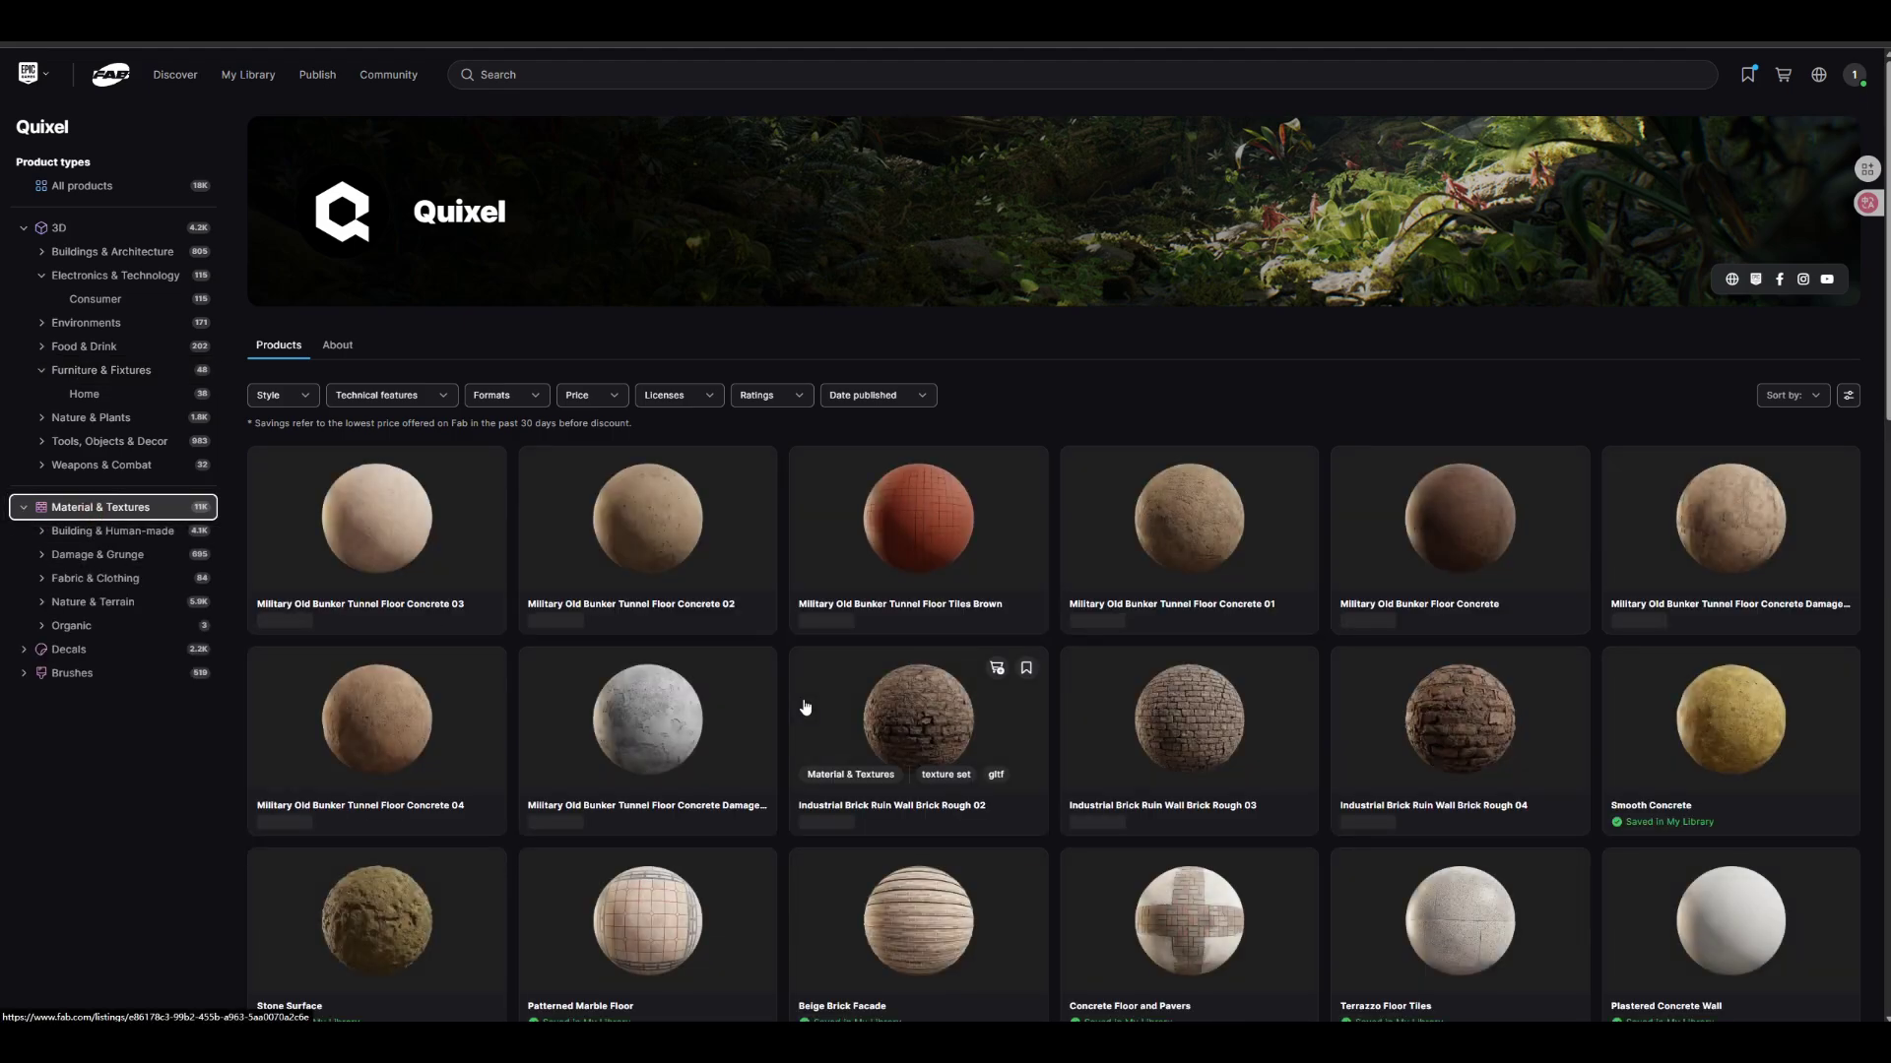
scroll(806, 708, "down", 1)
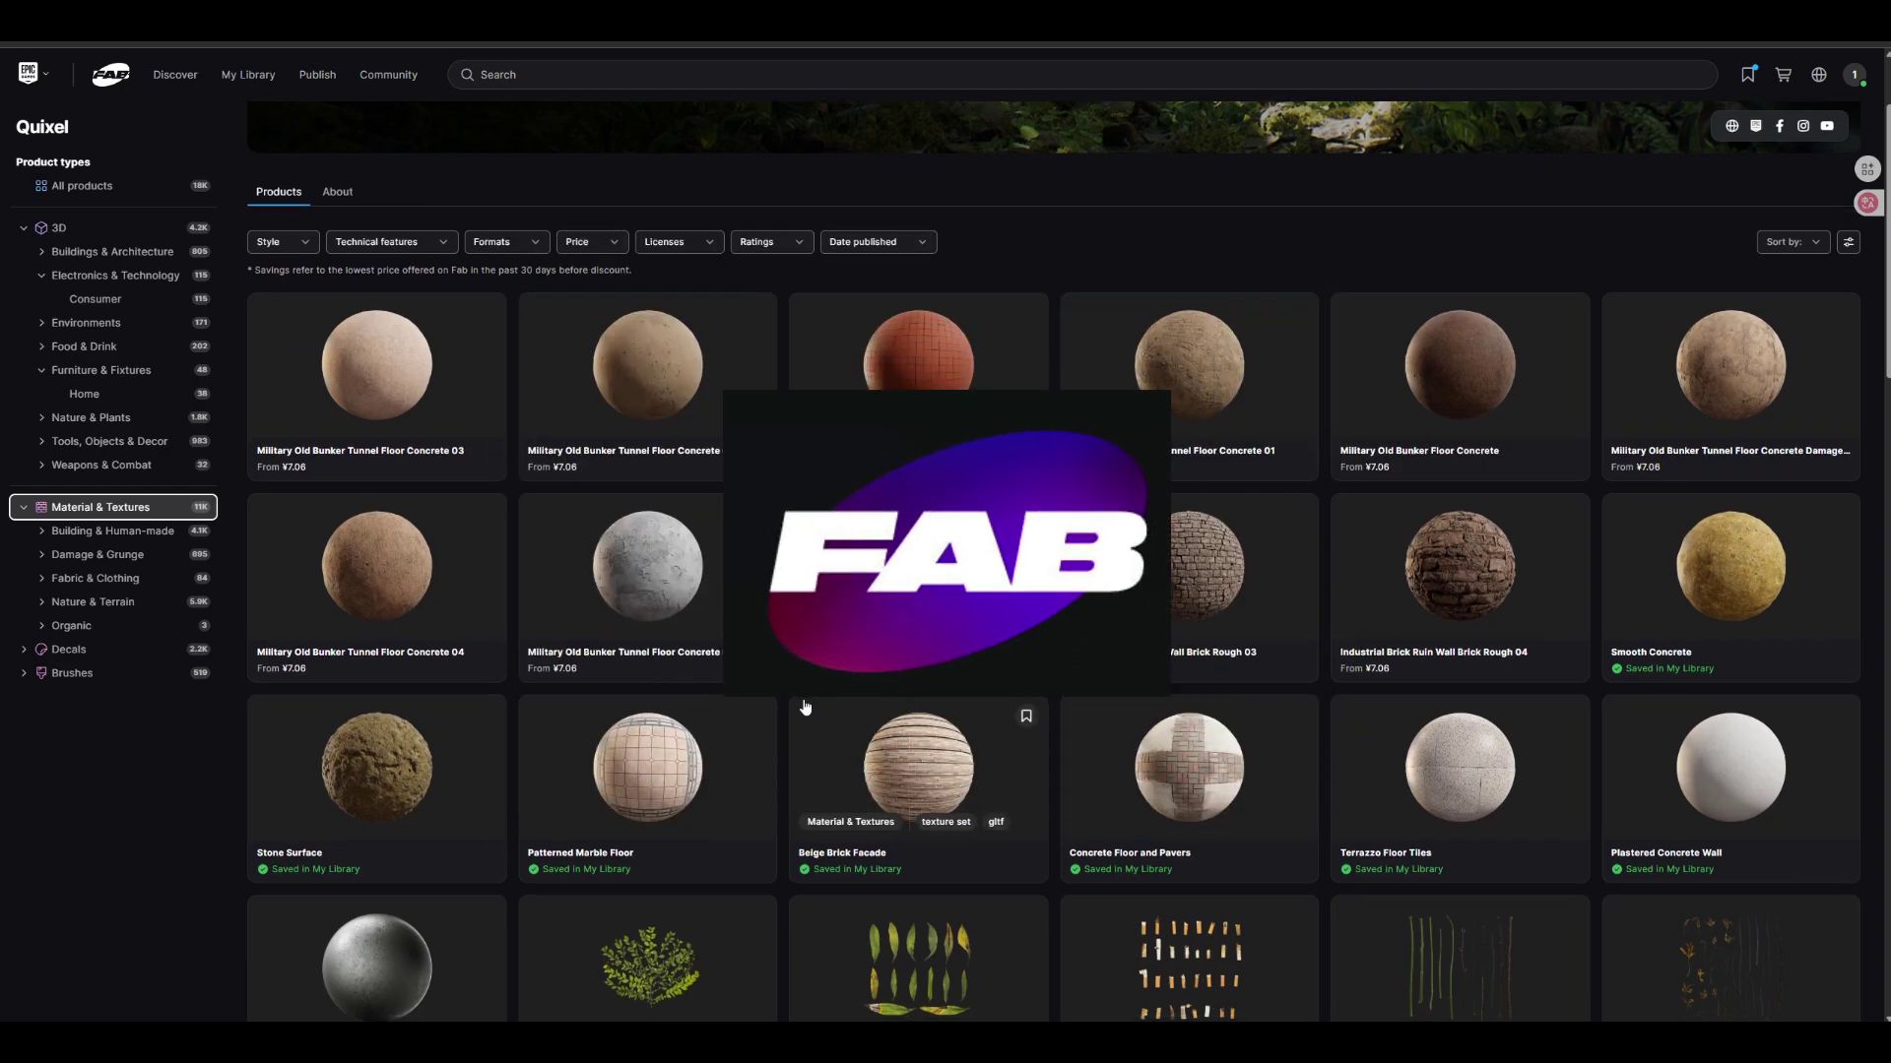
scroll(805, 708, "down", 3)
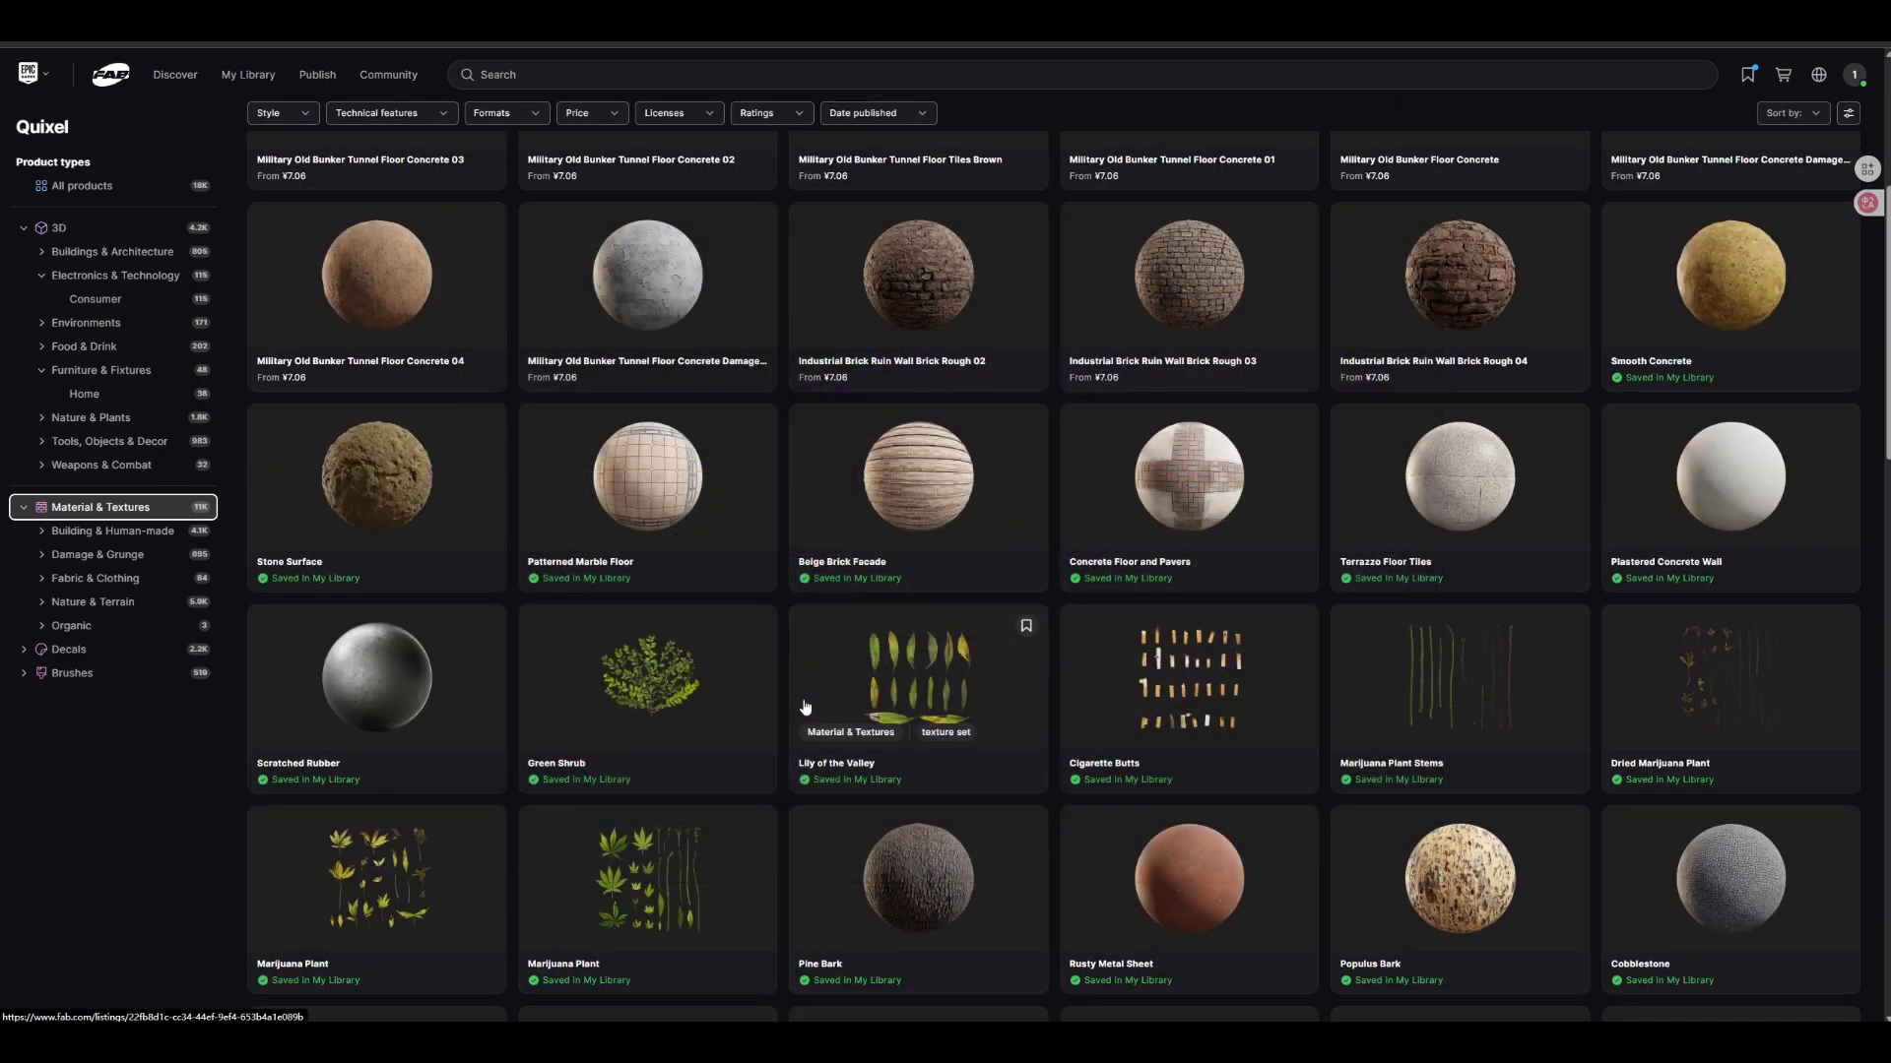
scroll(805, 708, "down", 3)
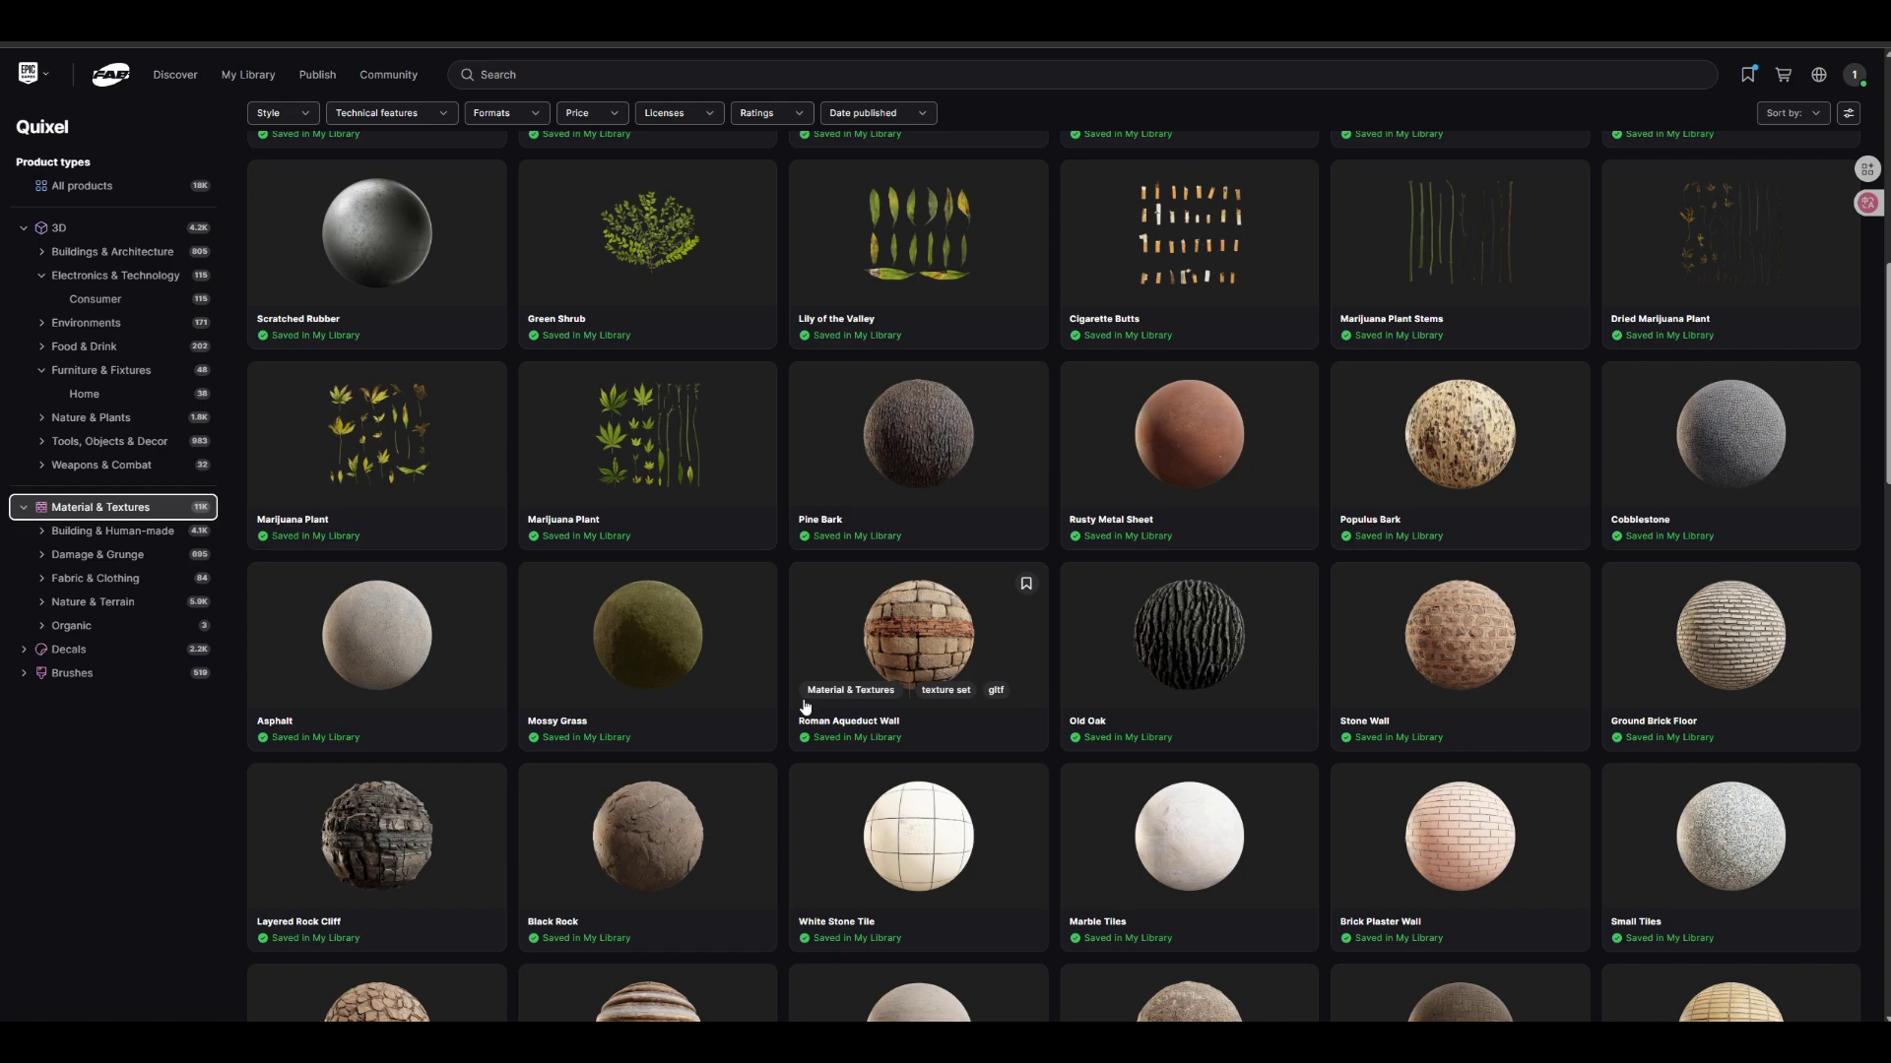
scroll(805, 708, "down", 2)
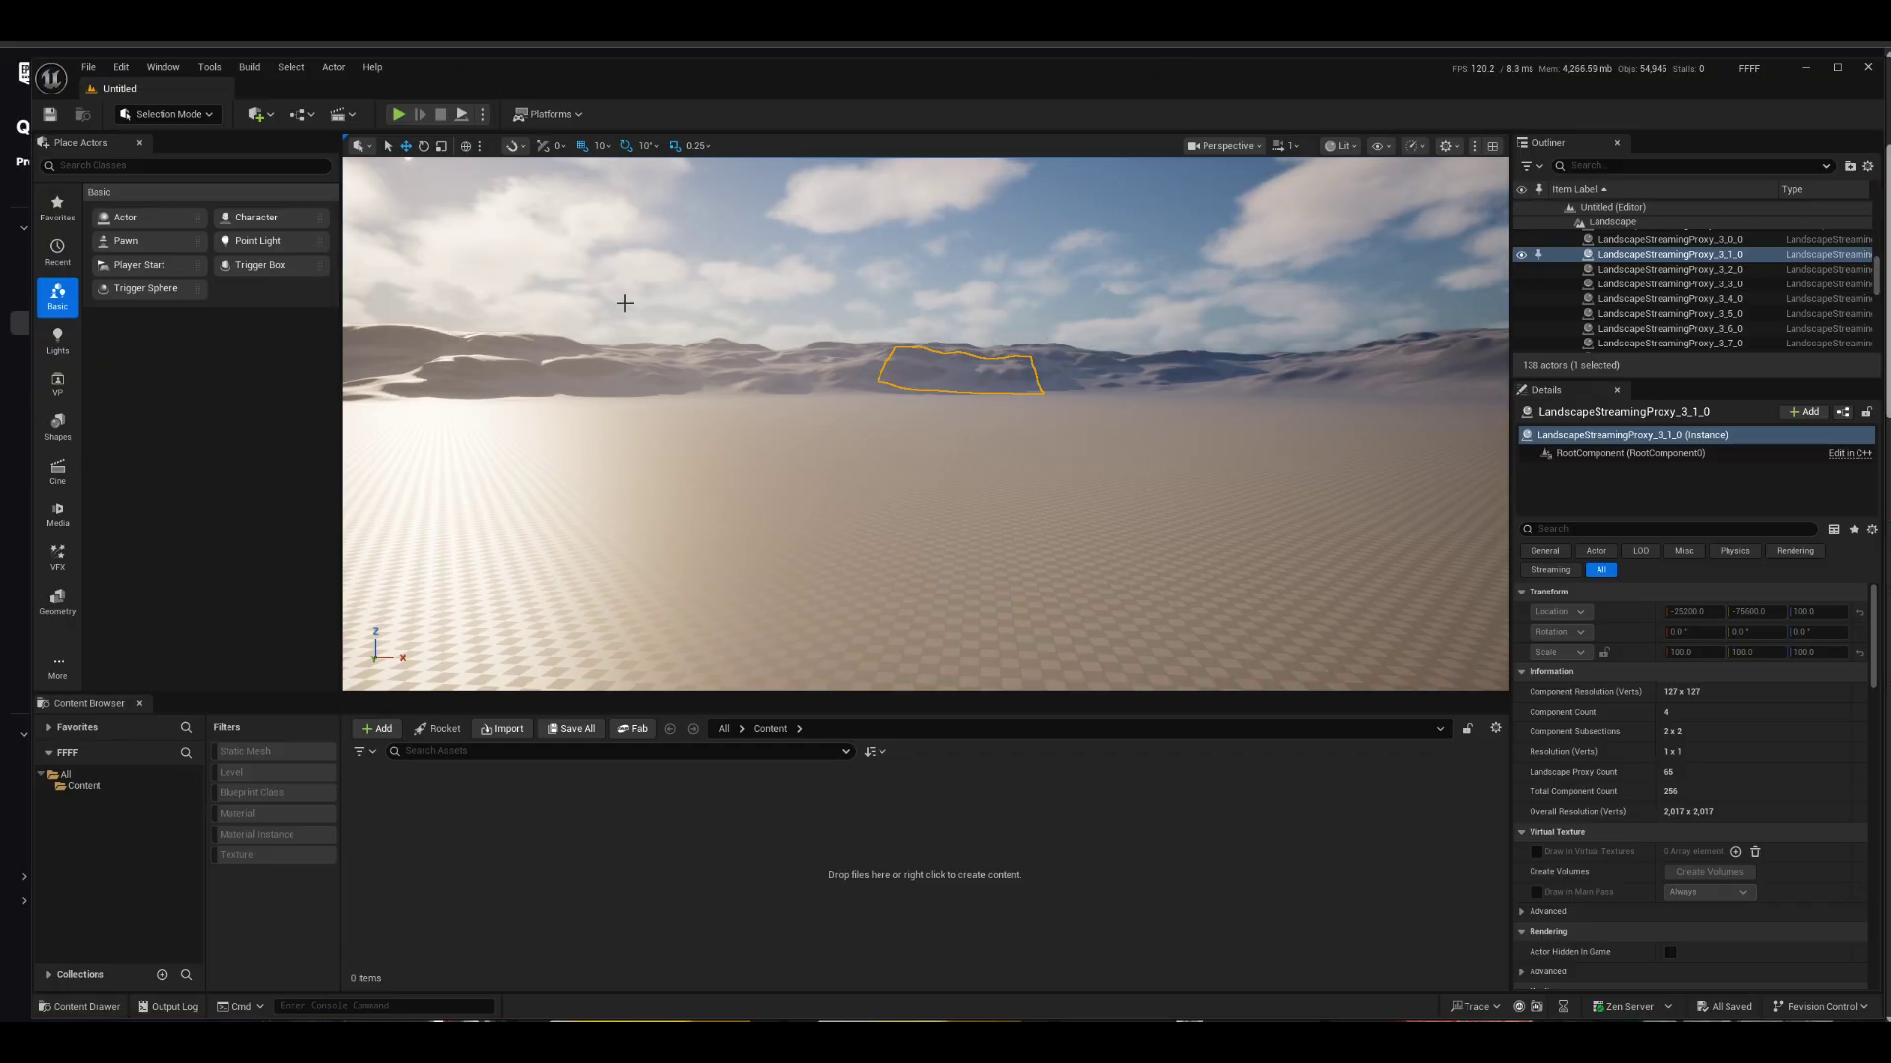
Step: Open the Fab browser from the editor's Window menu
left_click(209, 69)
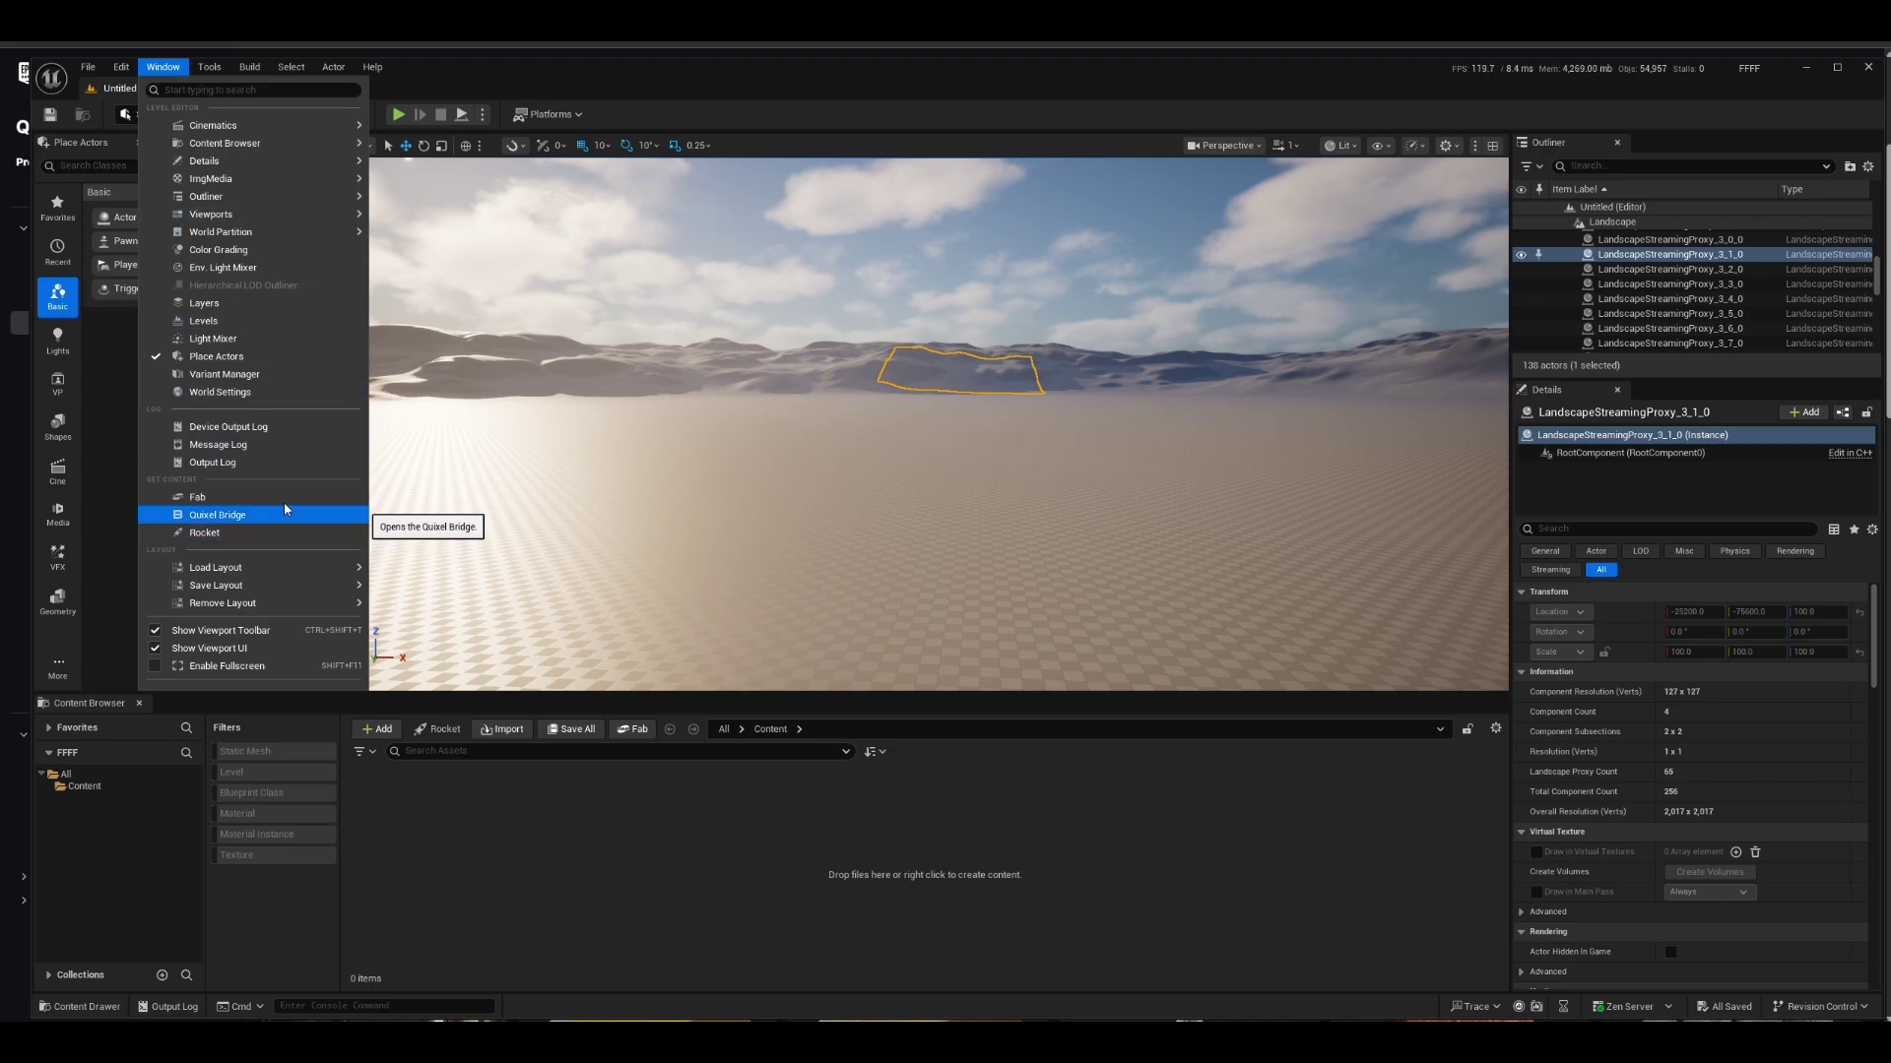
left_click(283, 499)
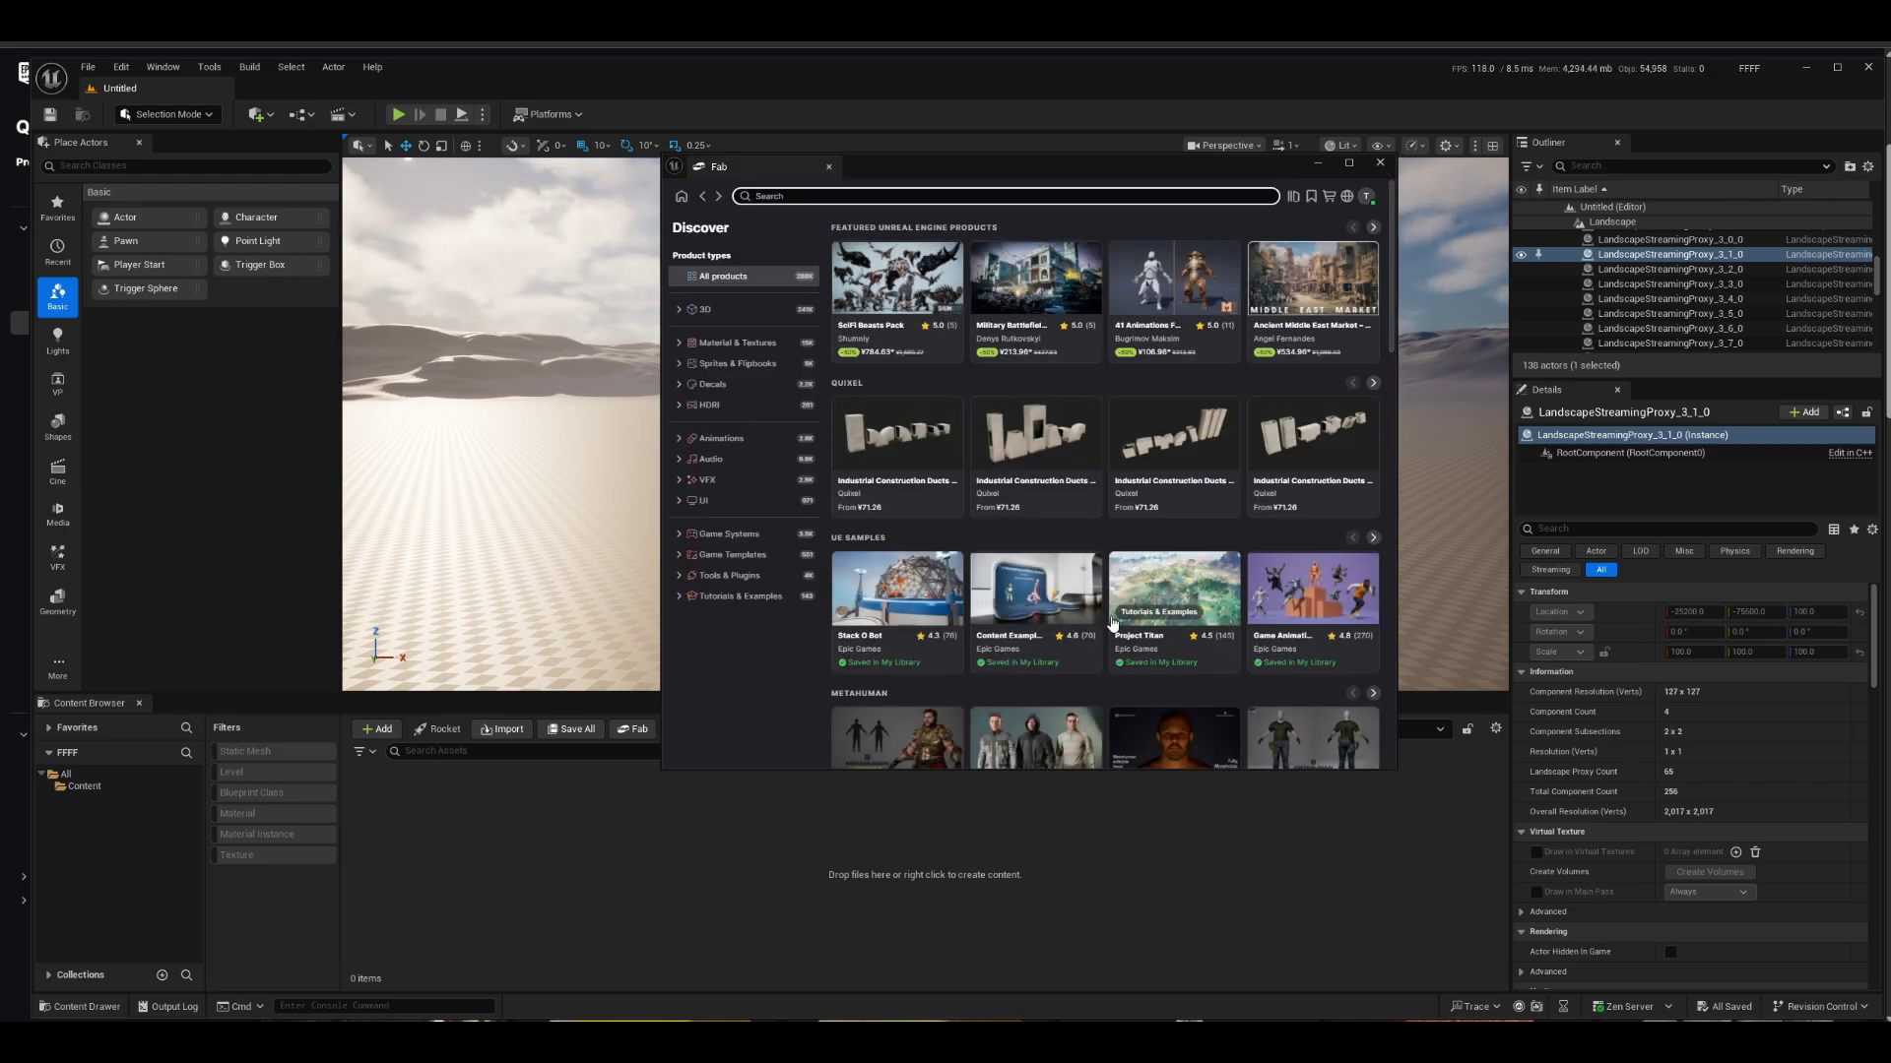
scroll(1069, 558, "down", 2)
scroll(1069, 560, "up", 2)
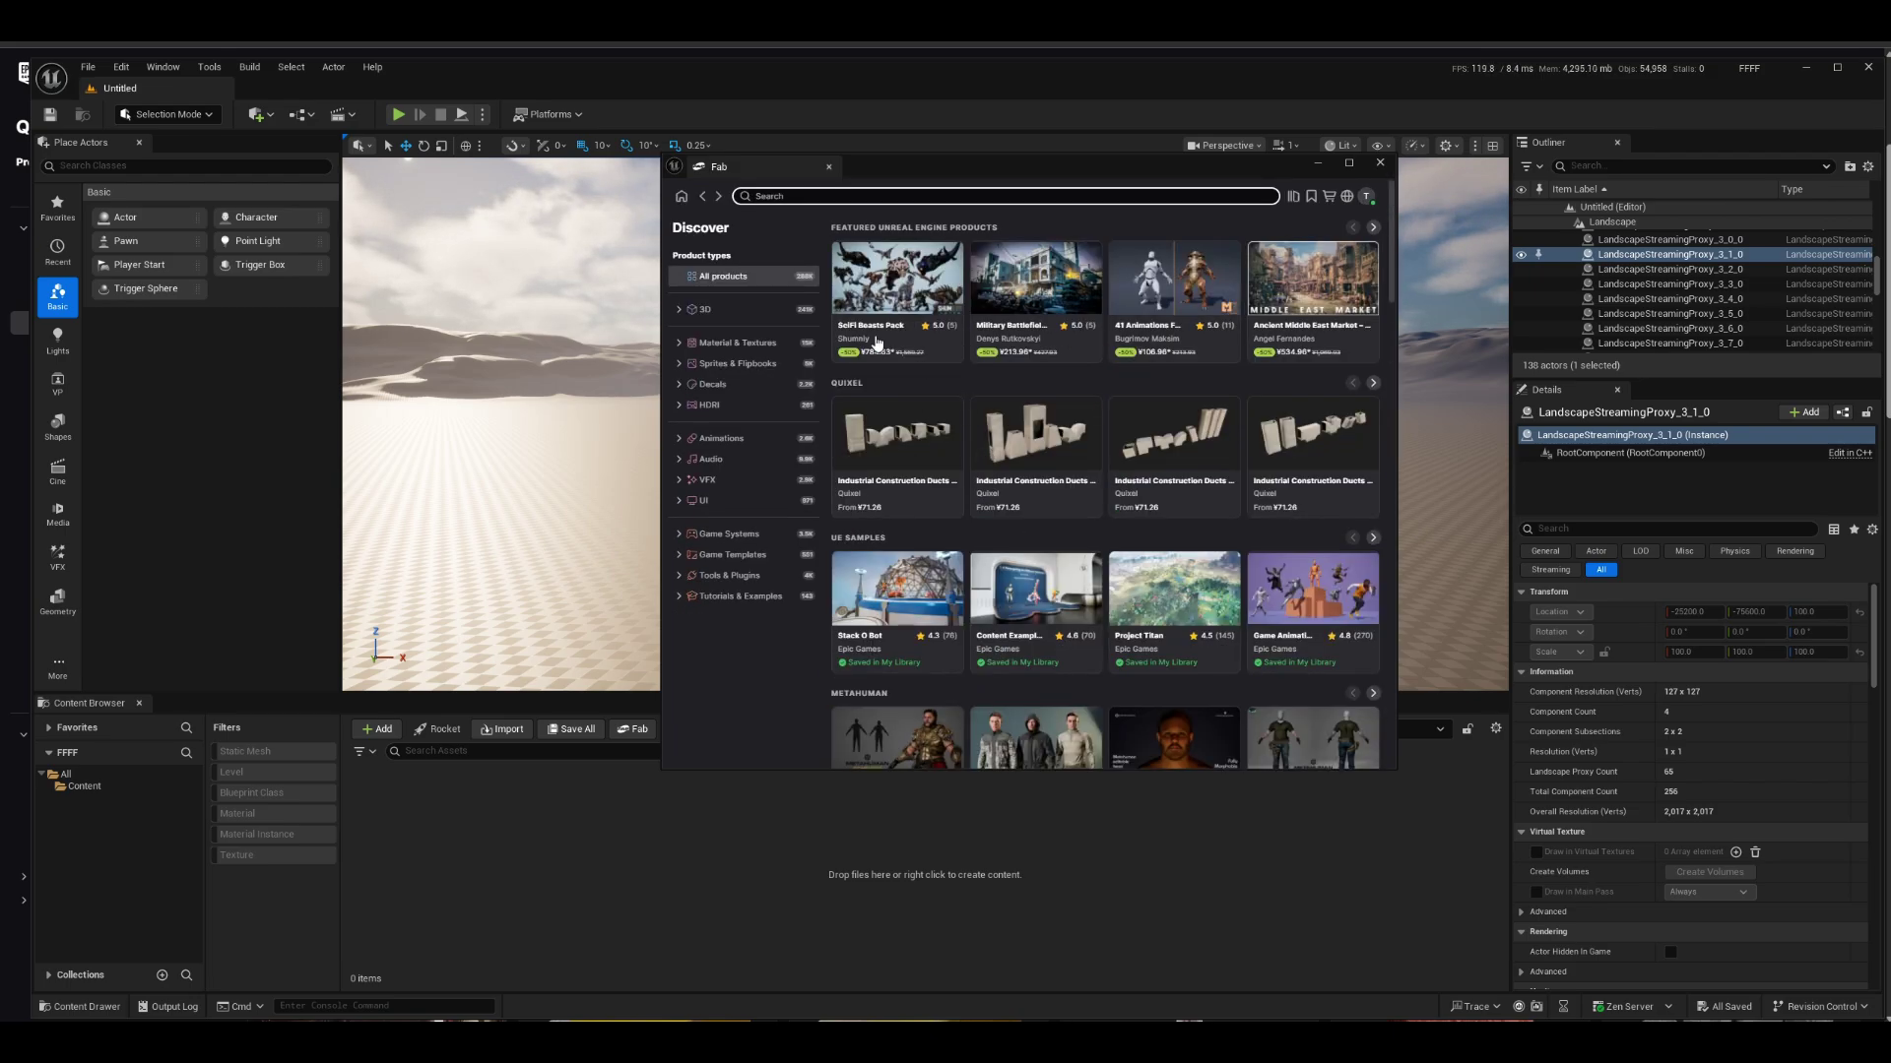
Step: Show the Quixel Megascans catalogue from My Library in the Fab panel
left_click(1294, 196)
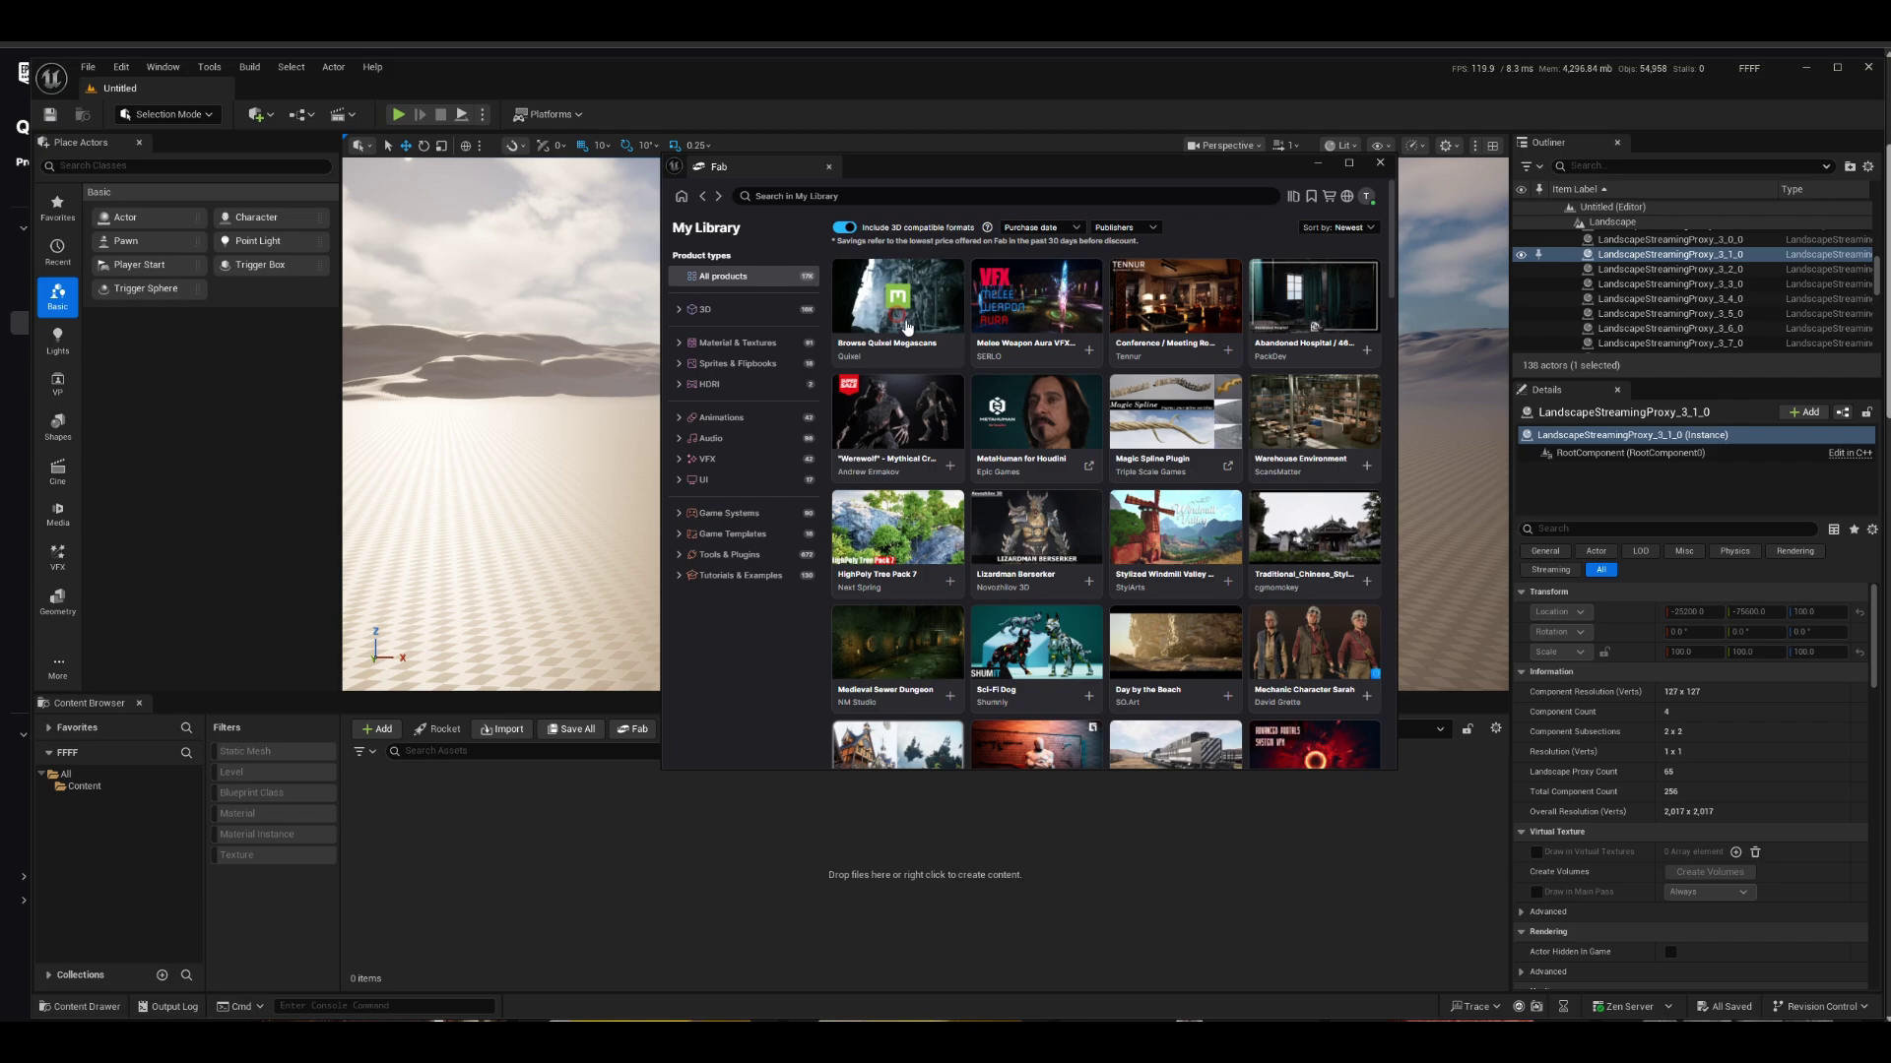
left_click(905, 324)
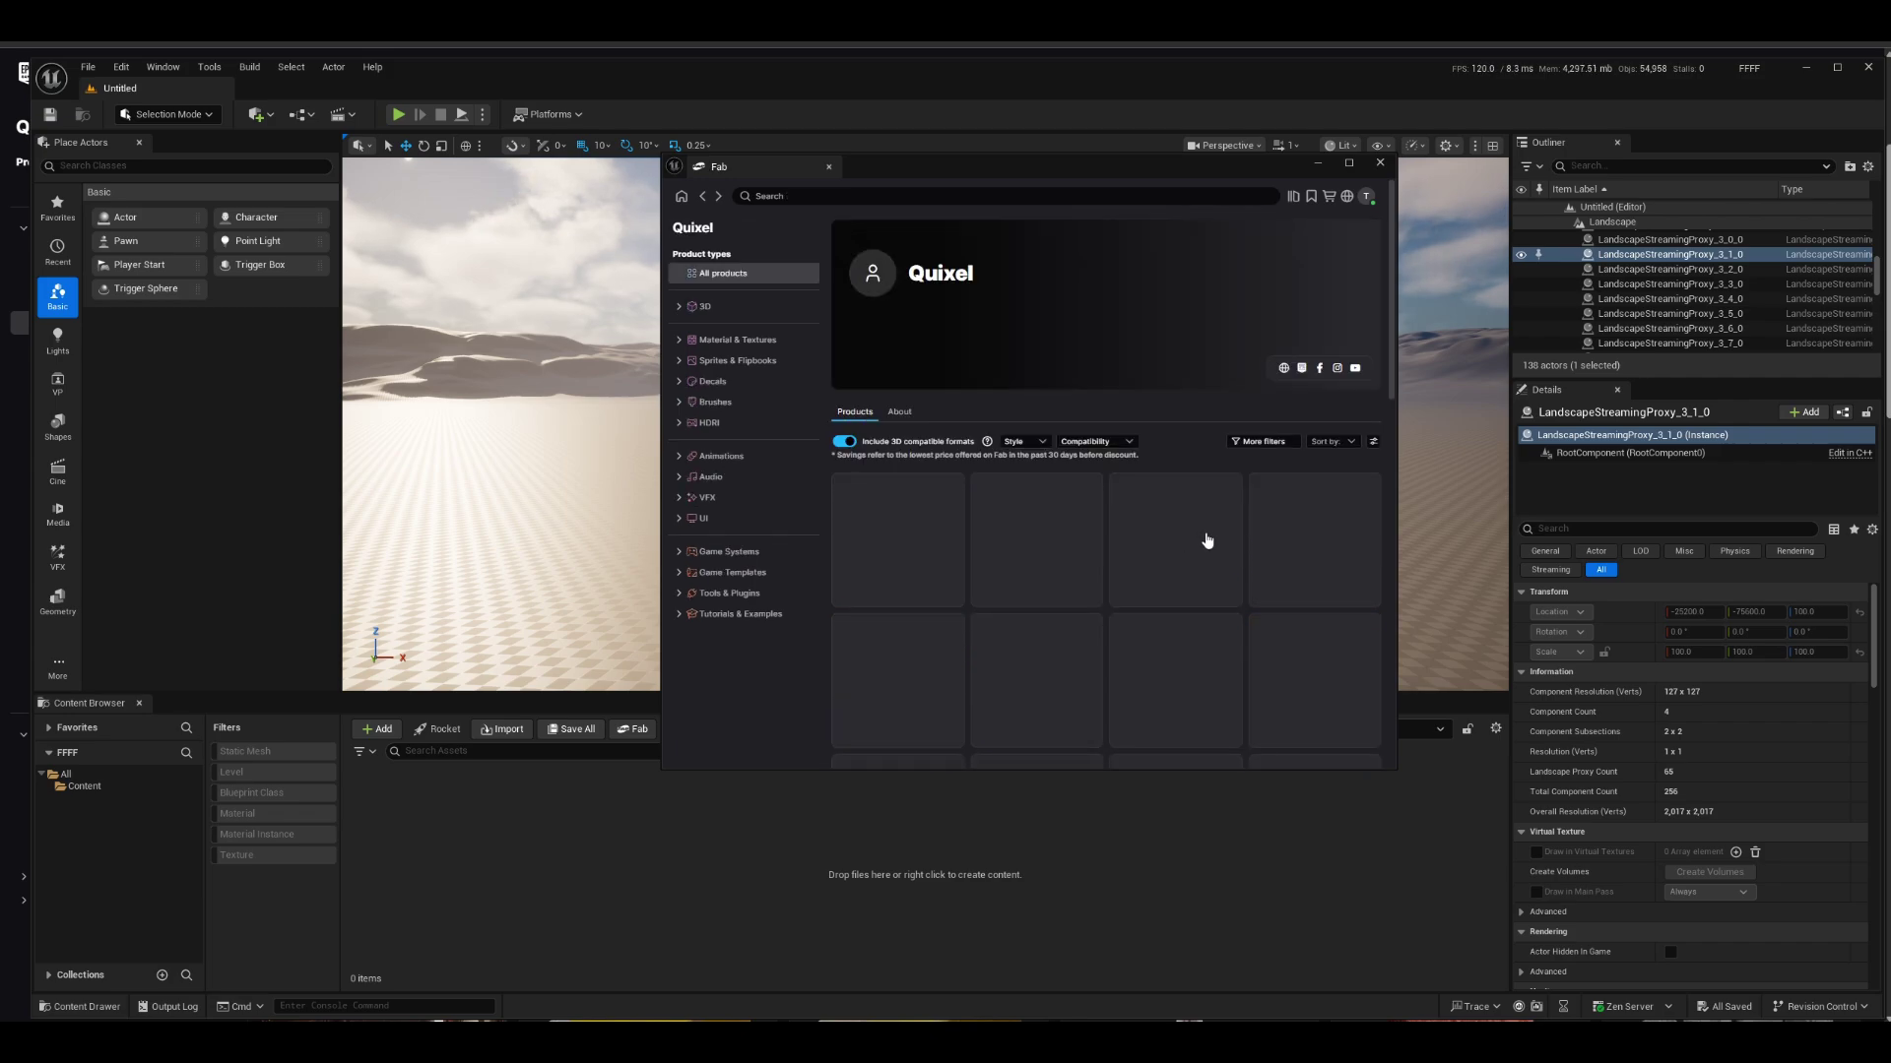
scroll(1207, 540, "down", 1)
scroll(1207, 541, "down", 3)
scroll(1206, 539, "down", 2)
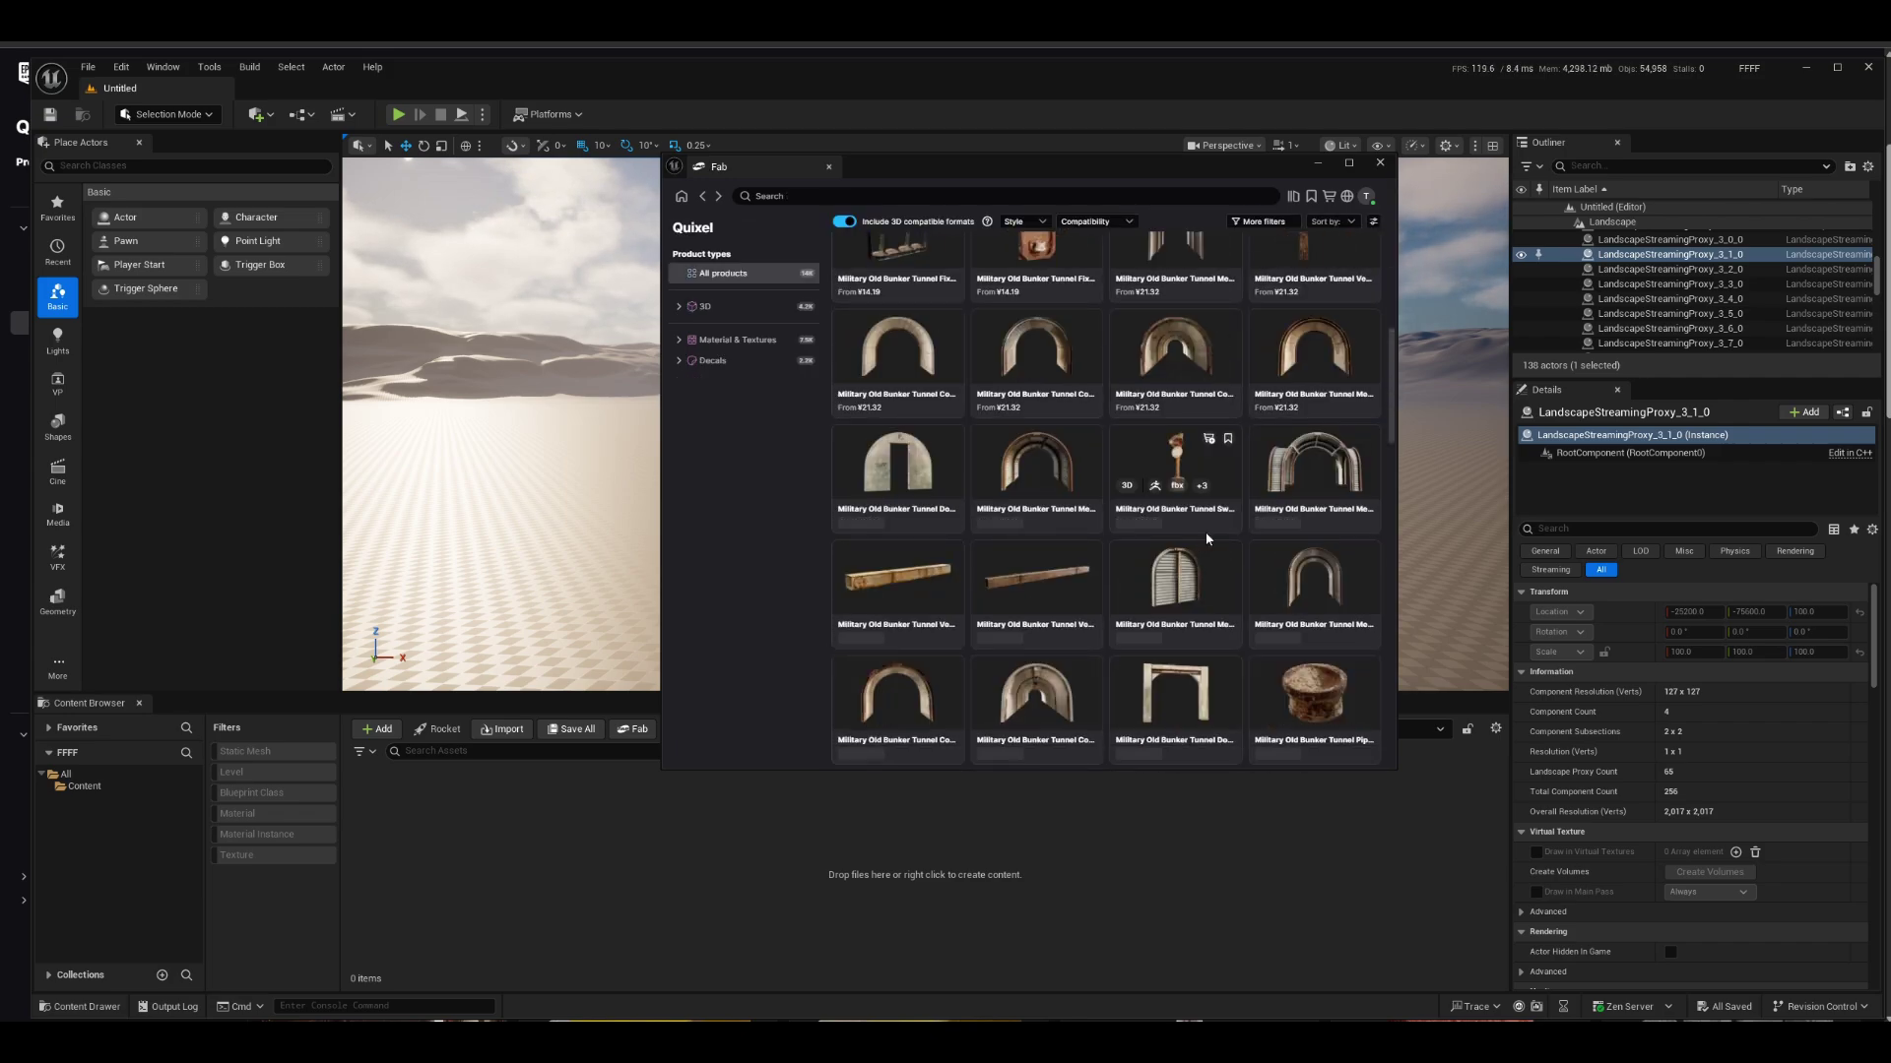
scroll(1208, 540, "down", 3)
scroll(1208, 541, "down", 3)
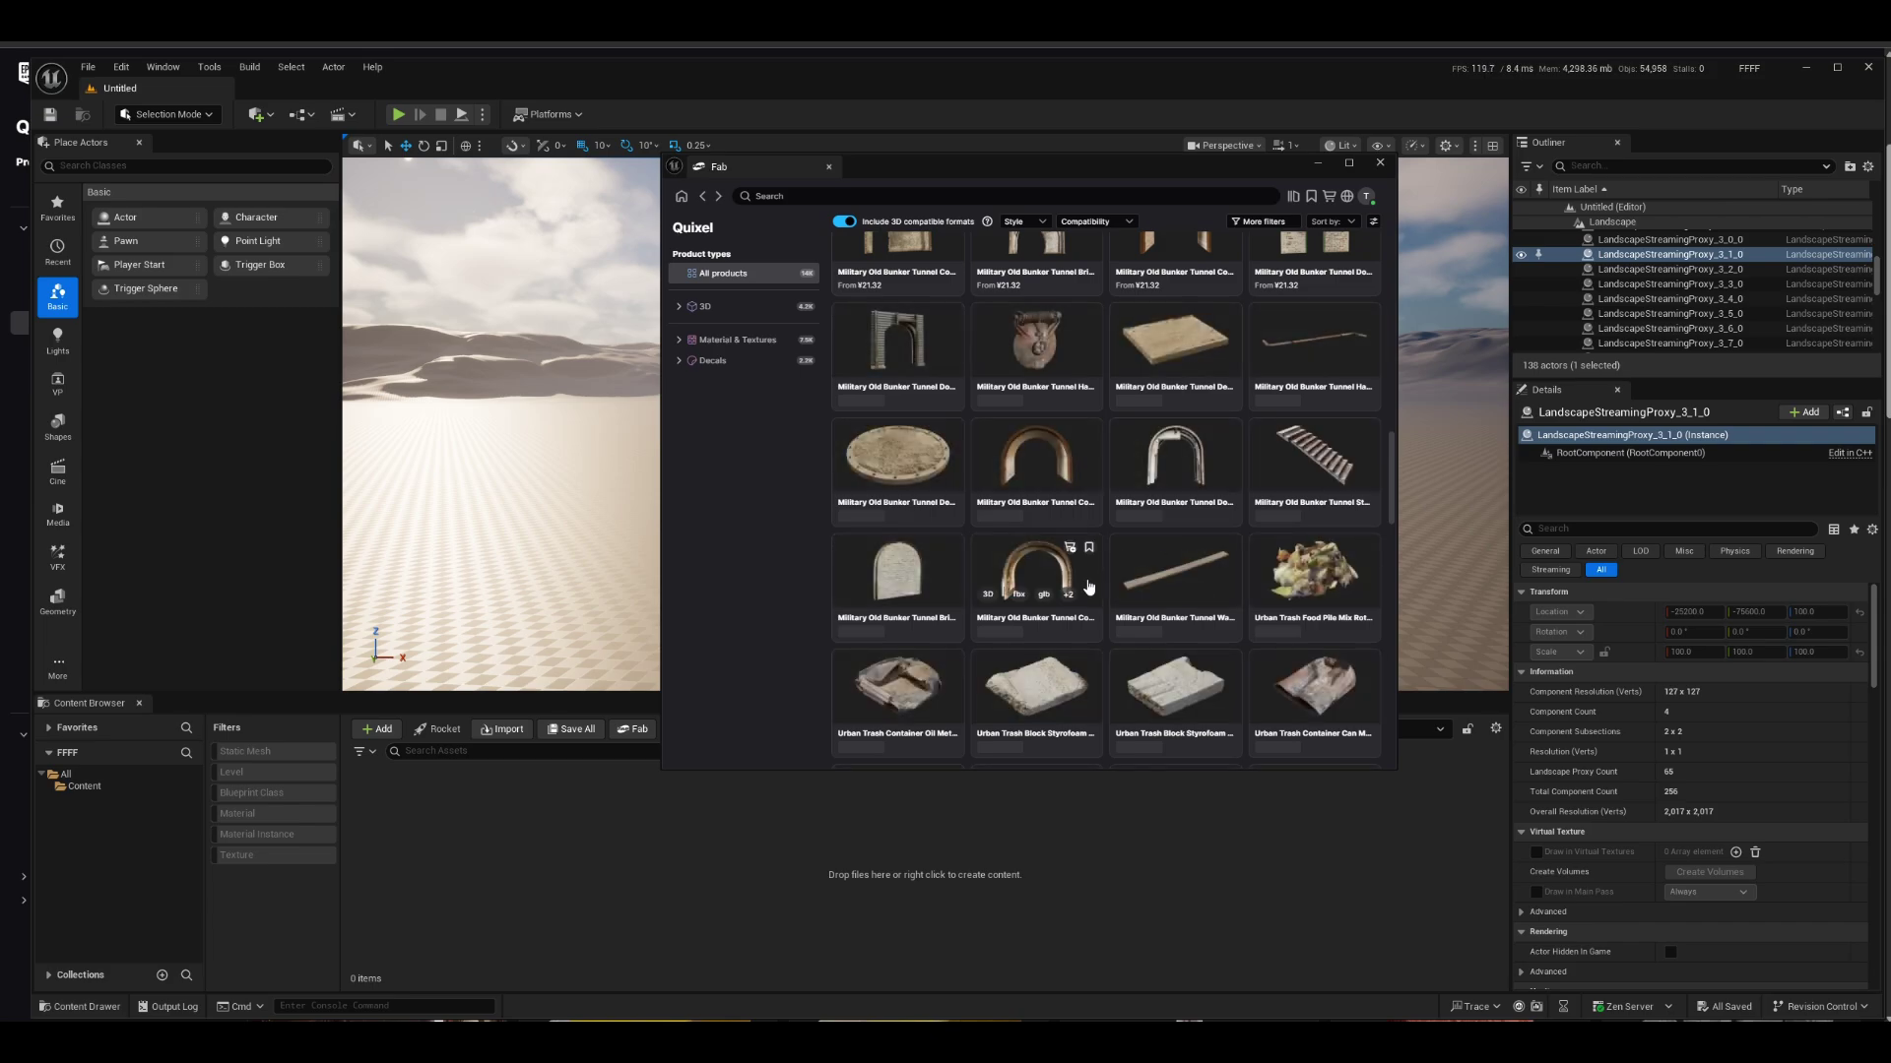
scroll(1088, 588, "down", 3)
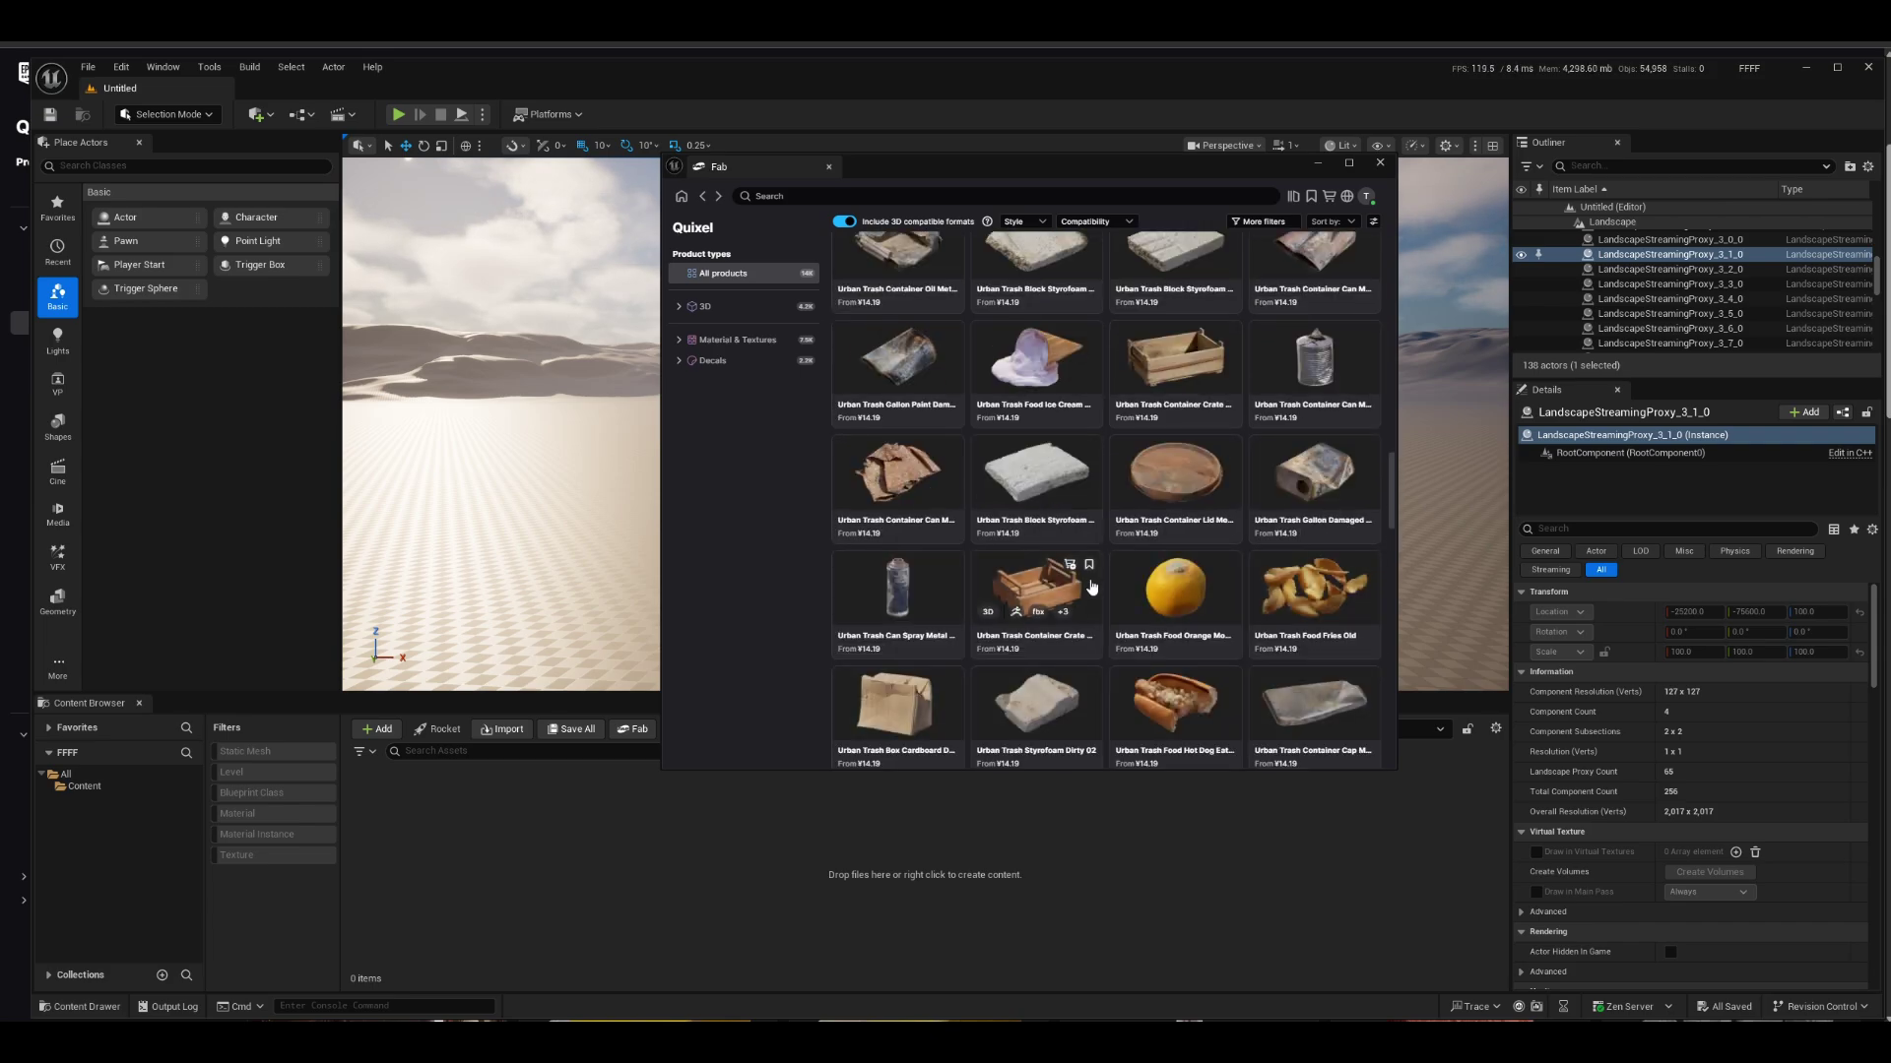
scroll(1089, 589, "down", 2)
scroll(1094, 586, "down", 1)
scroll(1123, 584, "down", 1)
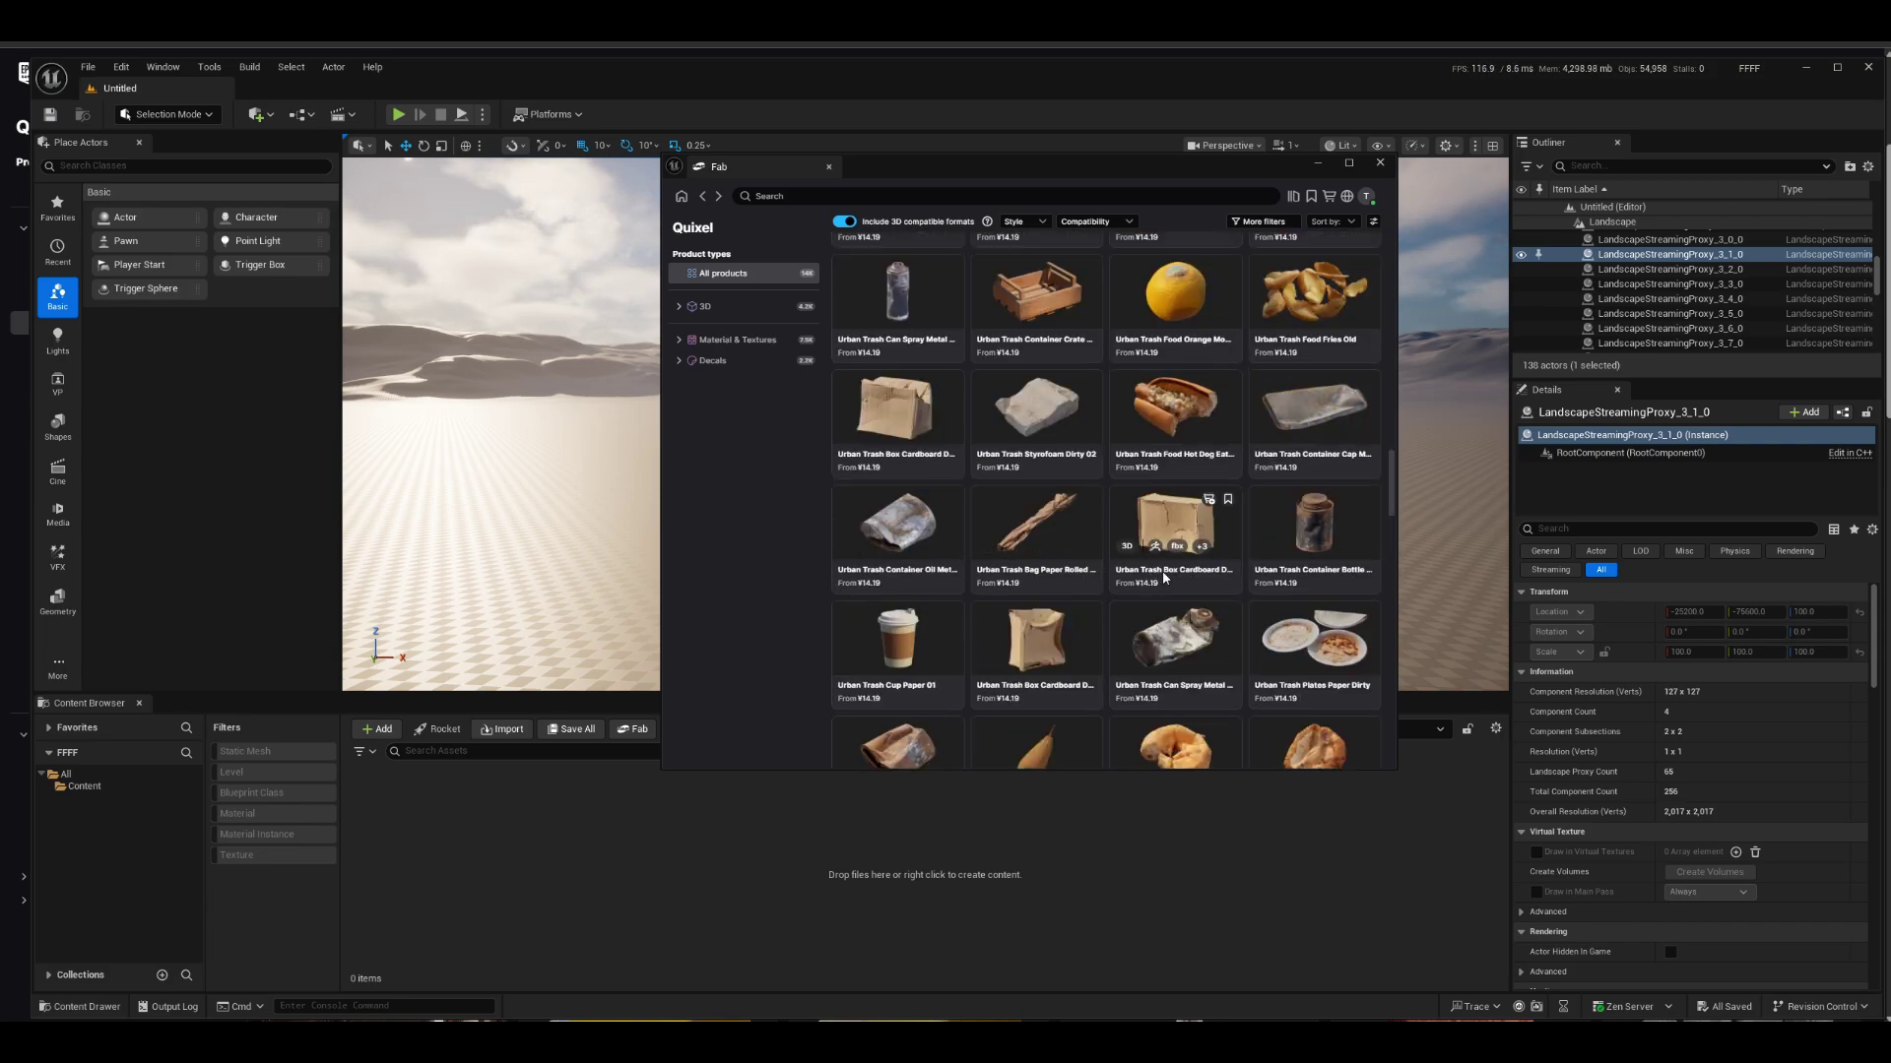
scroll(1164, 579, "down", 3)
scroll(1174, 607, "down", 2)
scroll(1190, 651, "down", 2)
scroll(1191, 656, "down", 2)
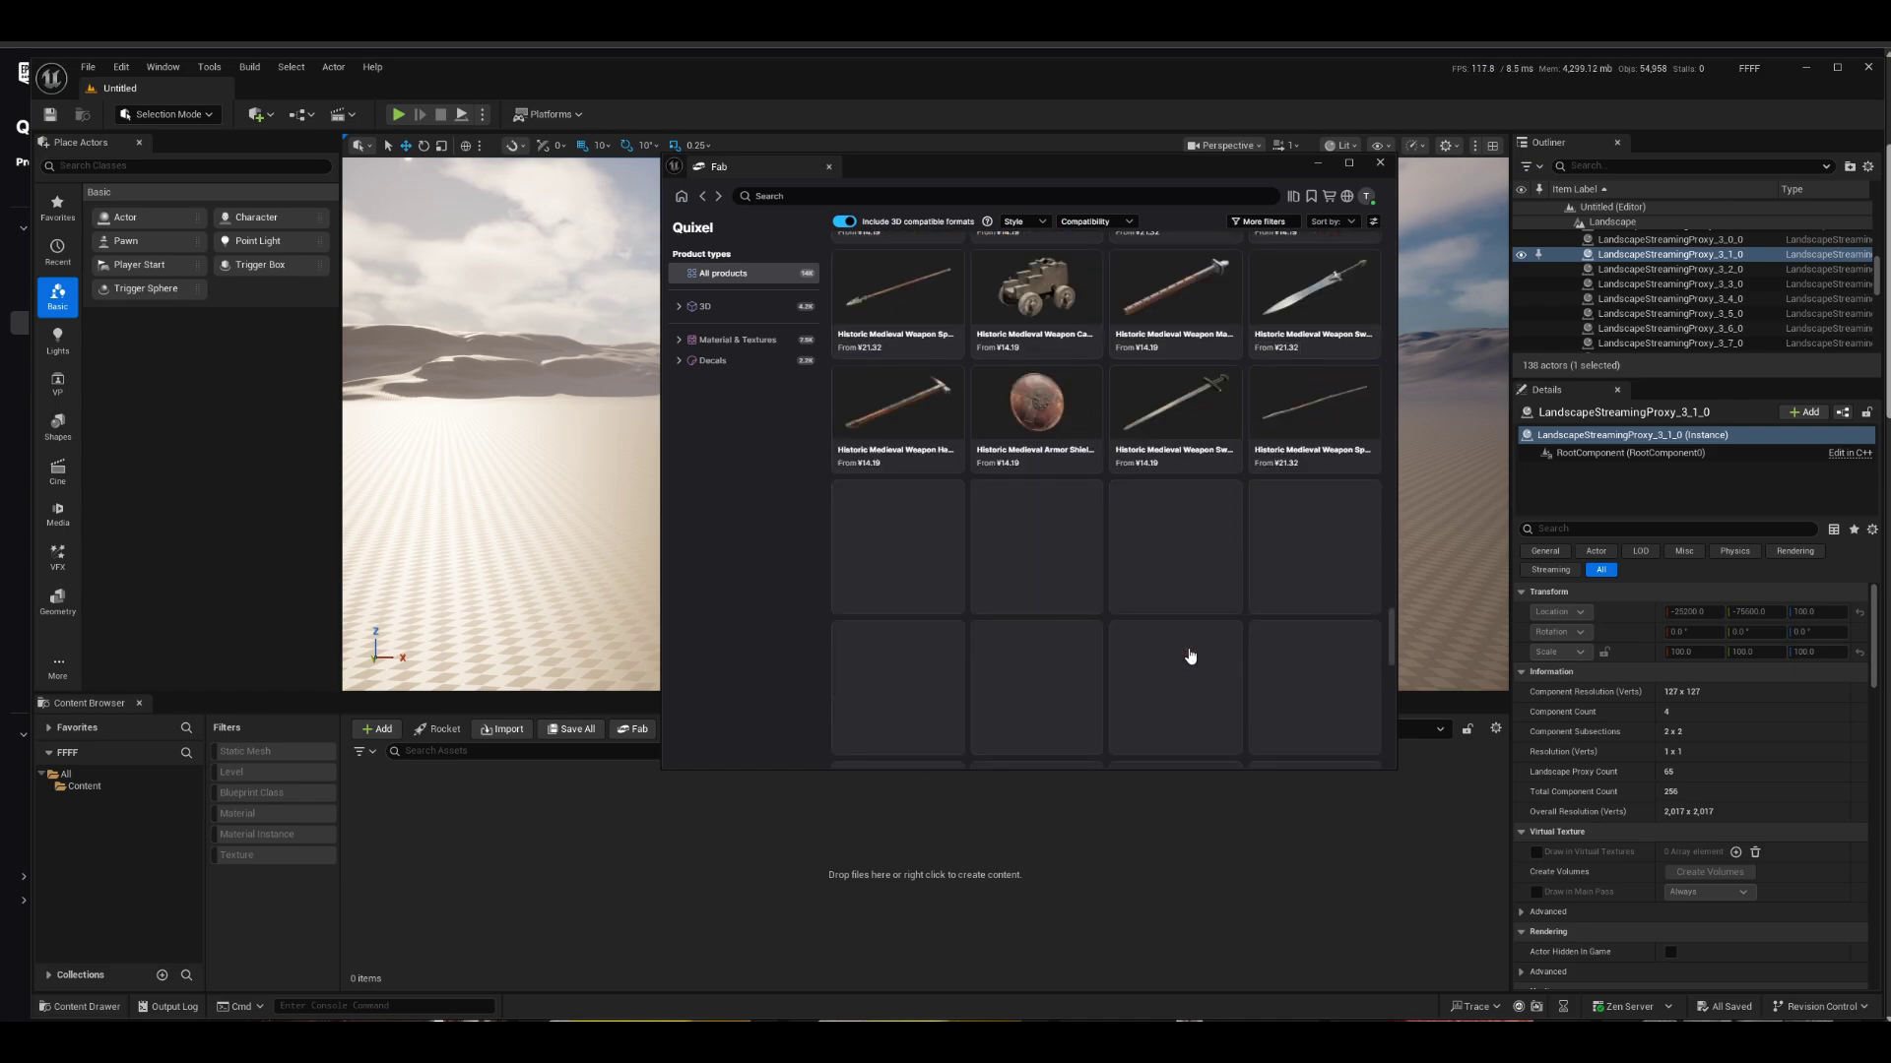
scroll(1193, 655, "down", 3)
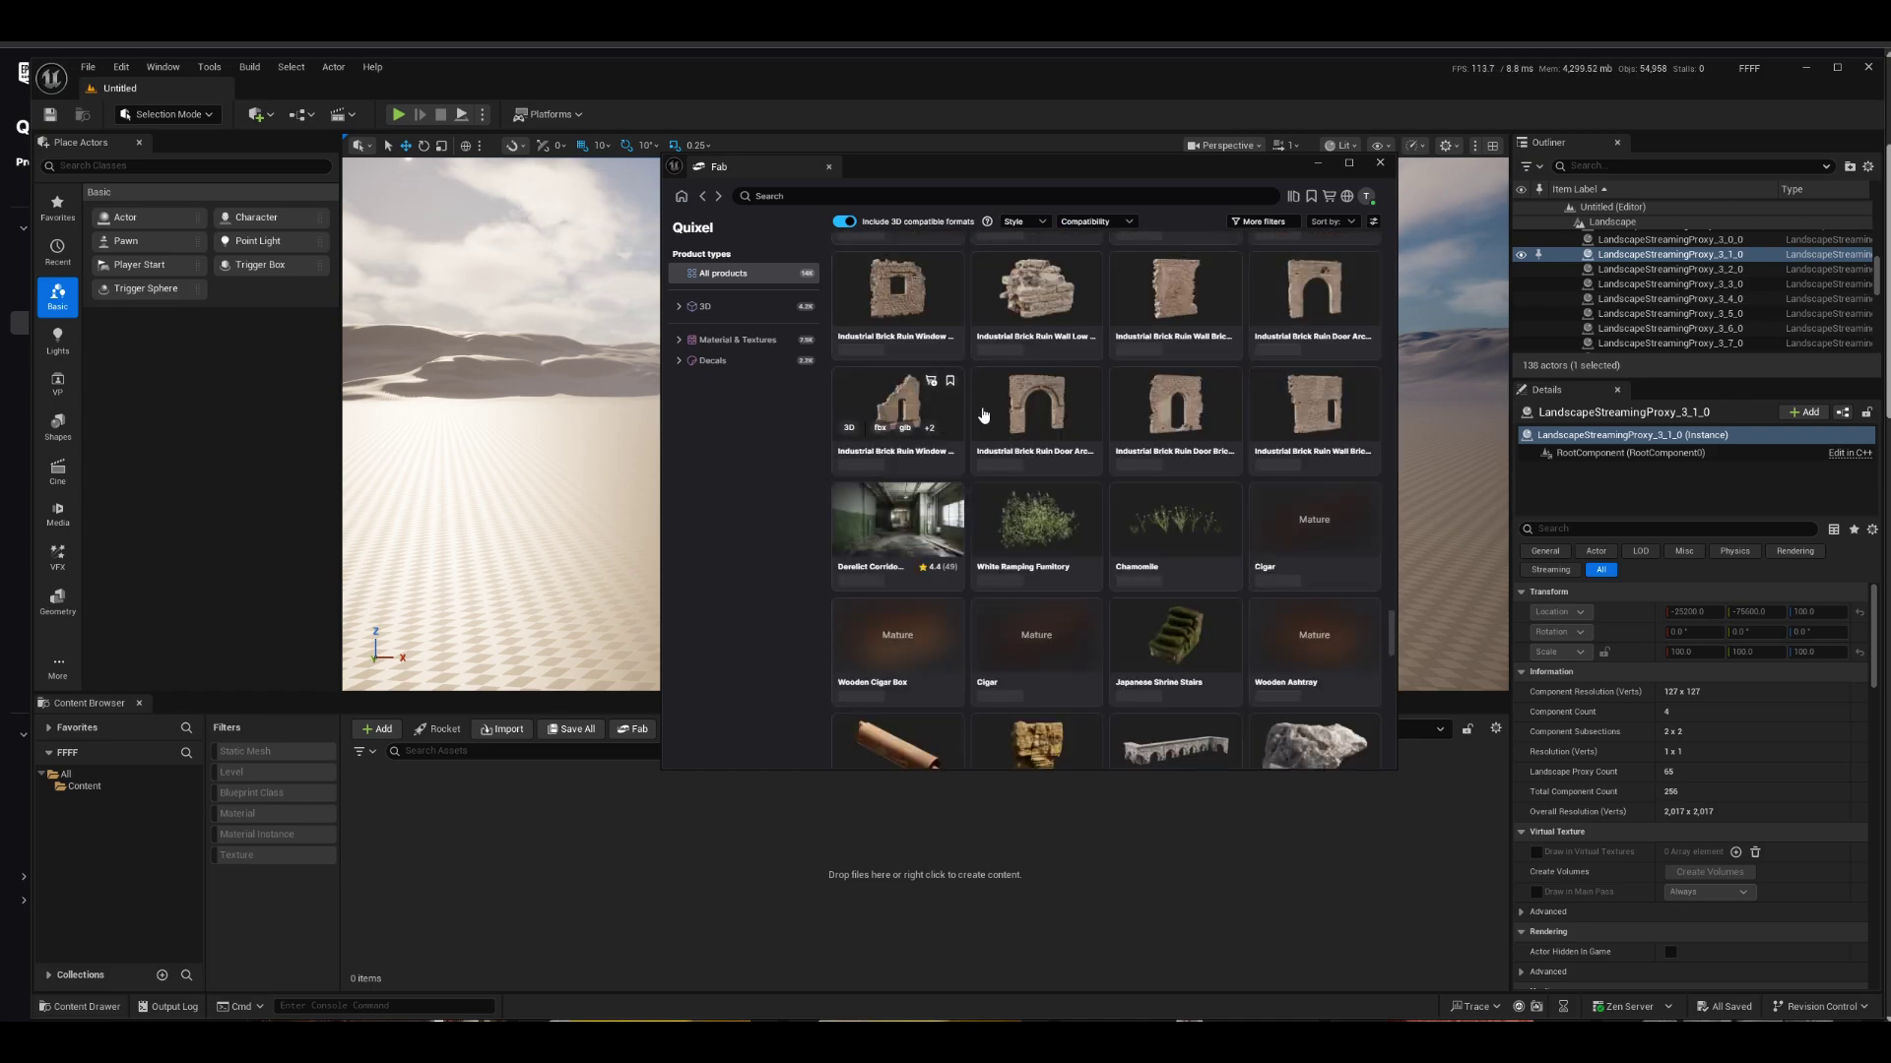
scroll(991, 522, "down", 3)
scroll(990, 524, "down", 3)
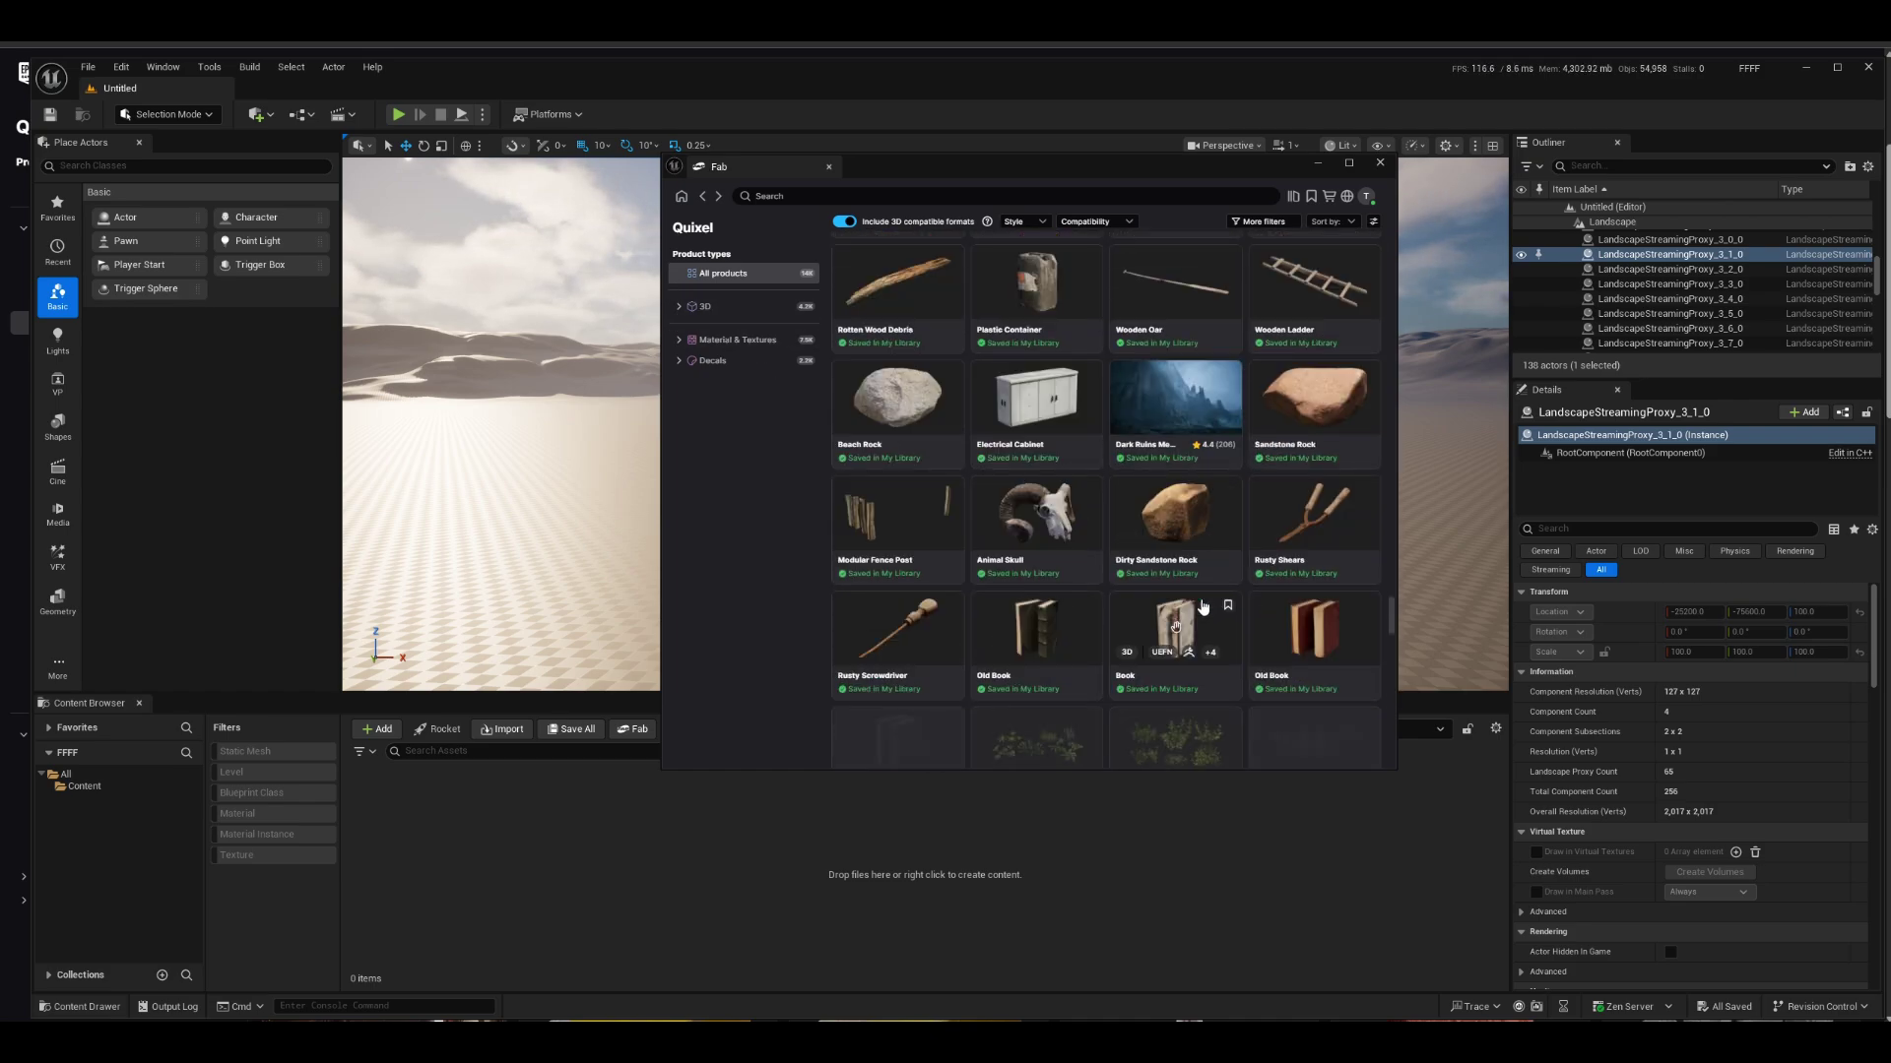
scroll(1149, 559, "down", 3)
scroll(1149, 559, "down", 2)
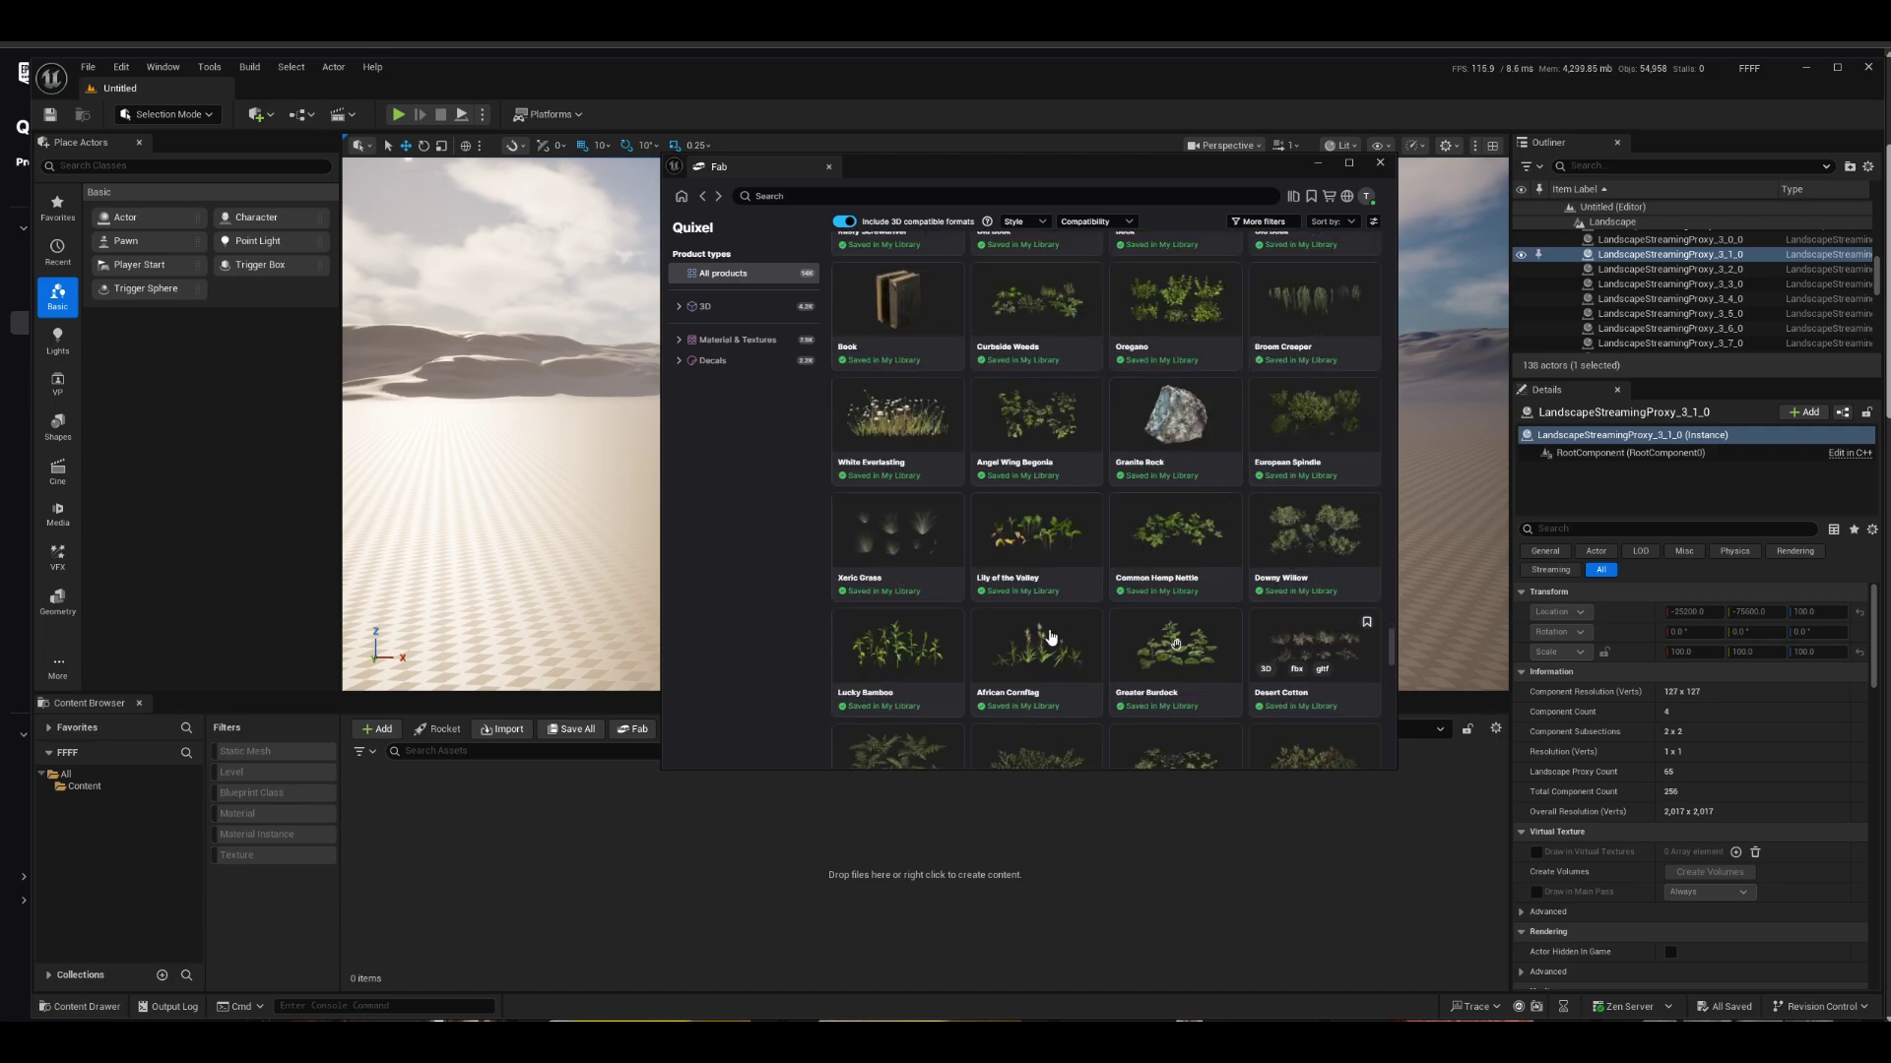
Step: Open the White Everlasting product page and keep Low download quality
left_click(894, 432)
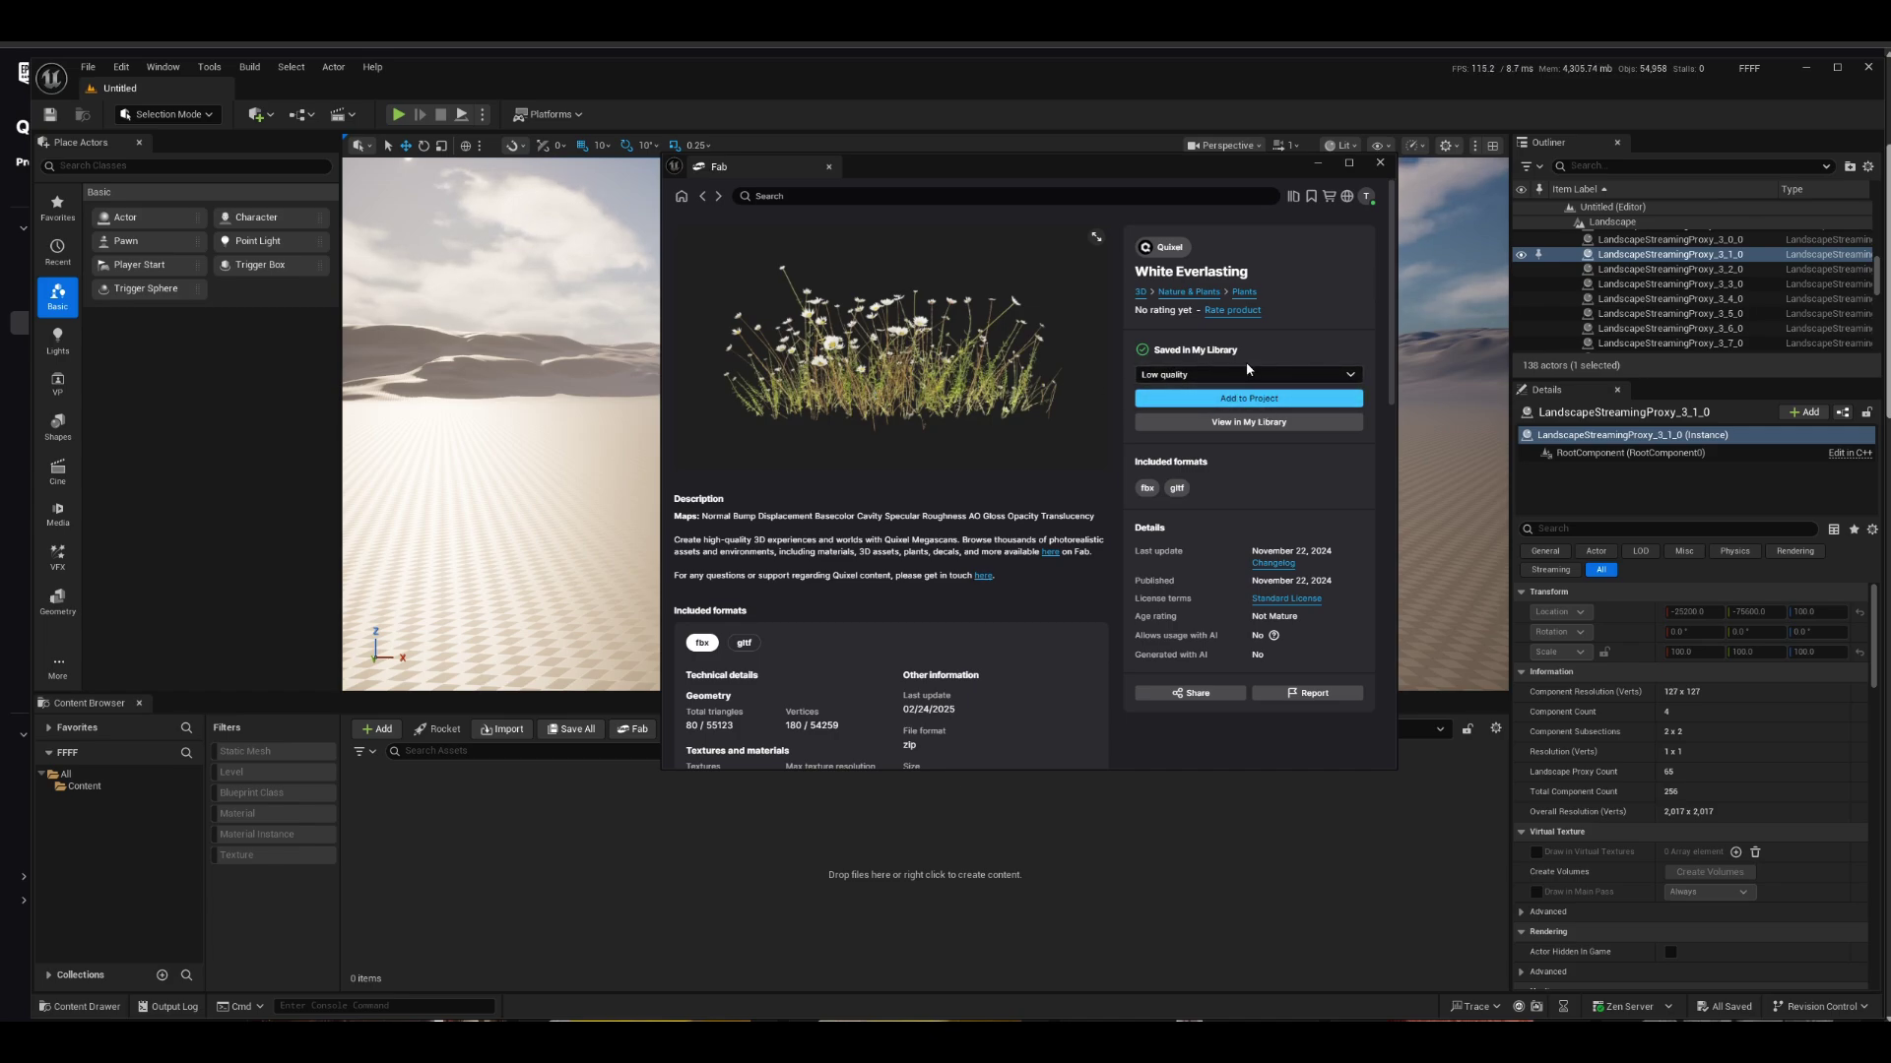
left_click(1233, 375)
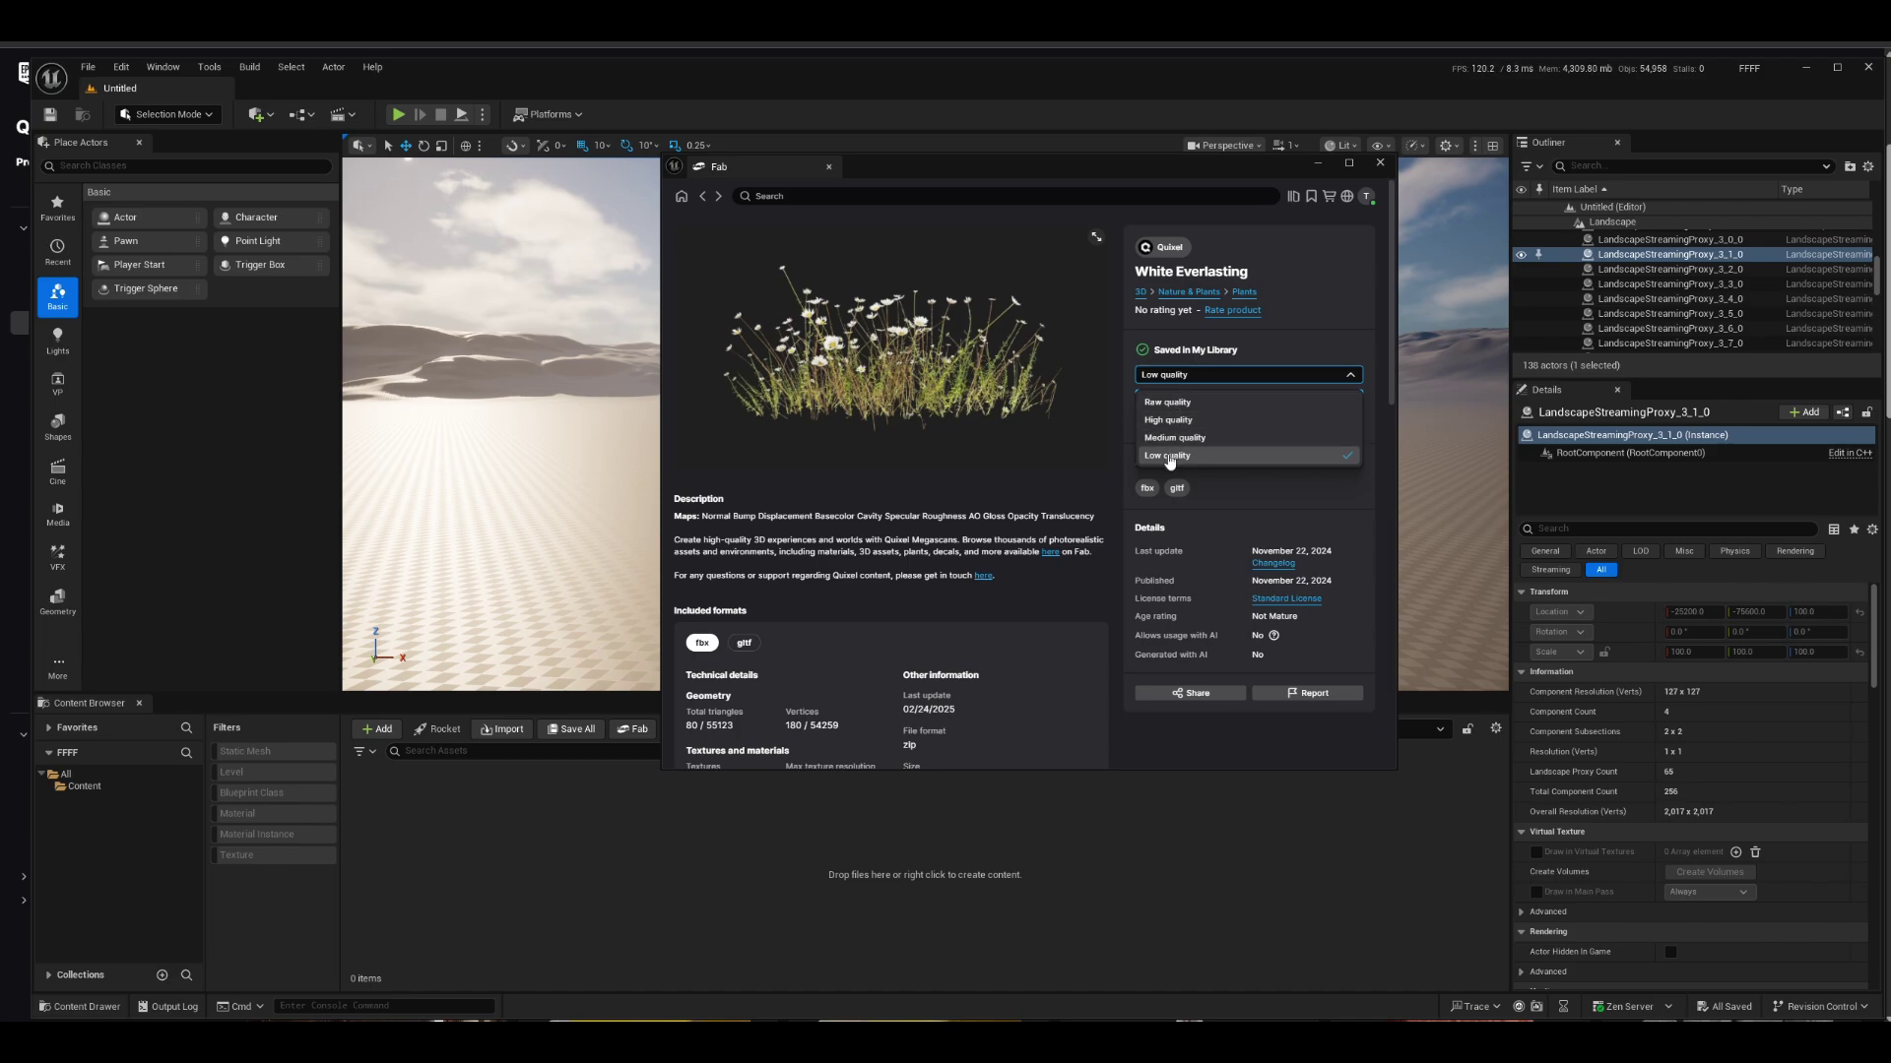
left_click(1168, 458)
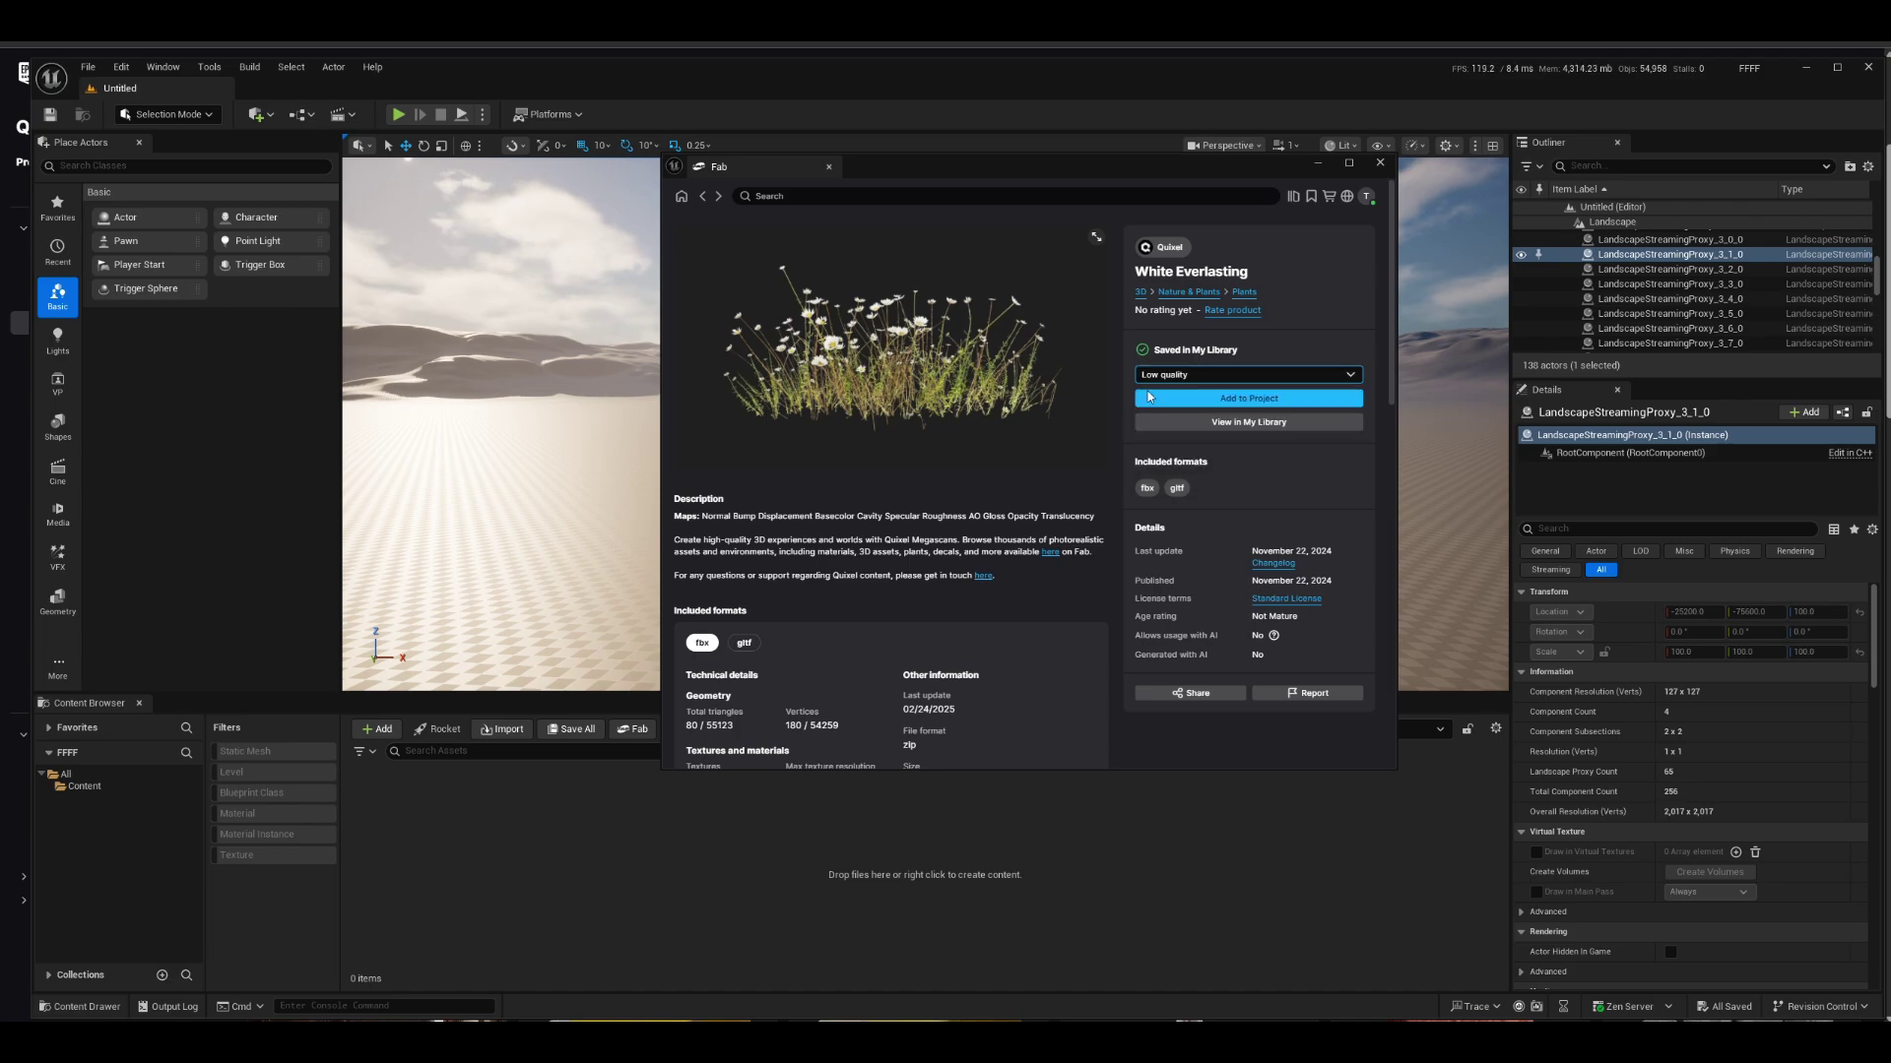
Step: Add White Everlasting to the project and open its imported StaticMeshes folder
left_click(1250, 405)
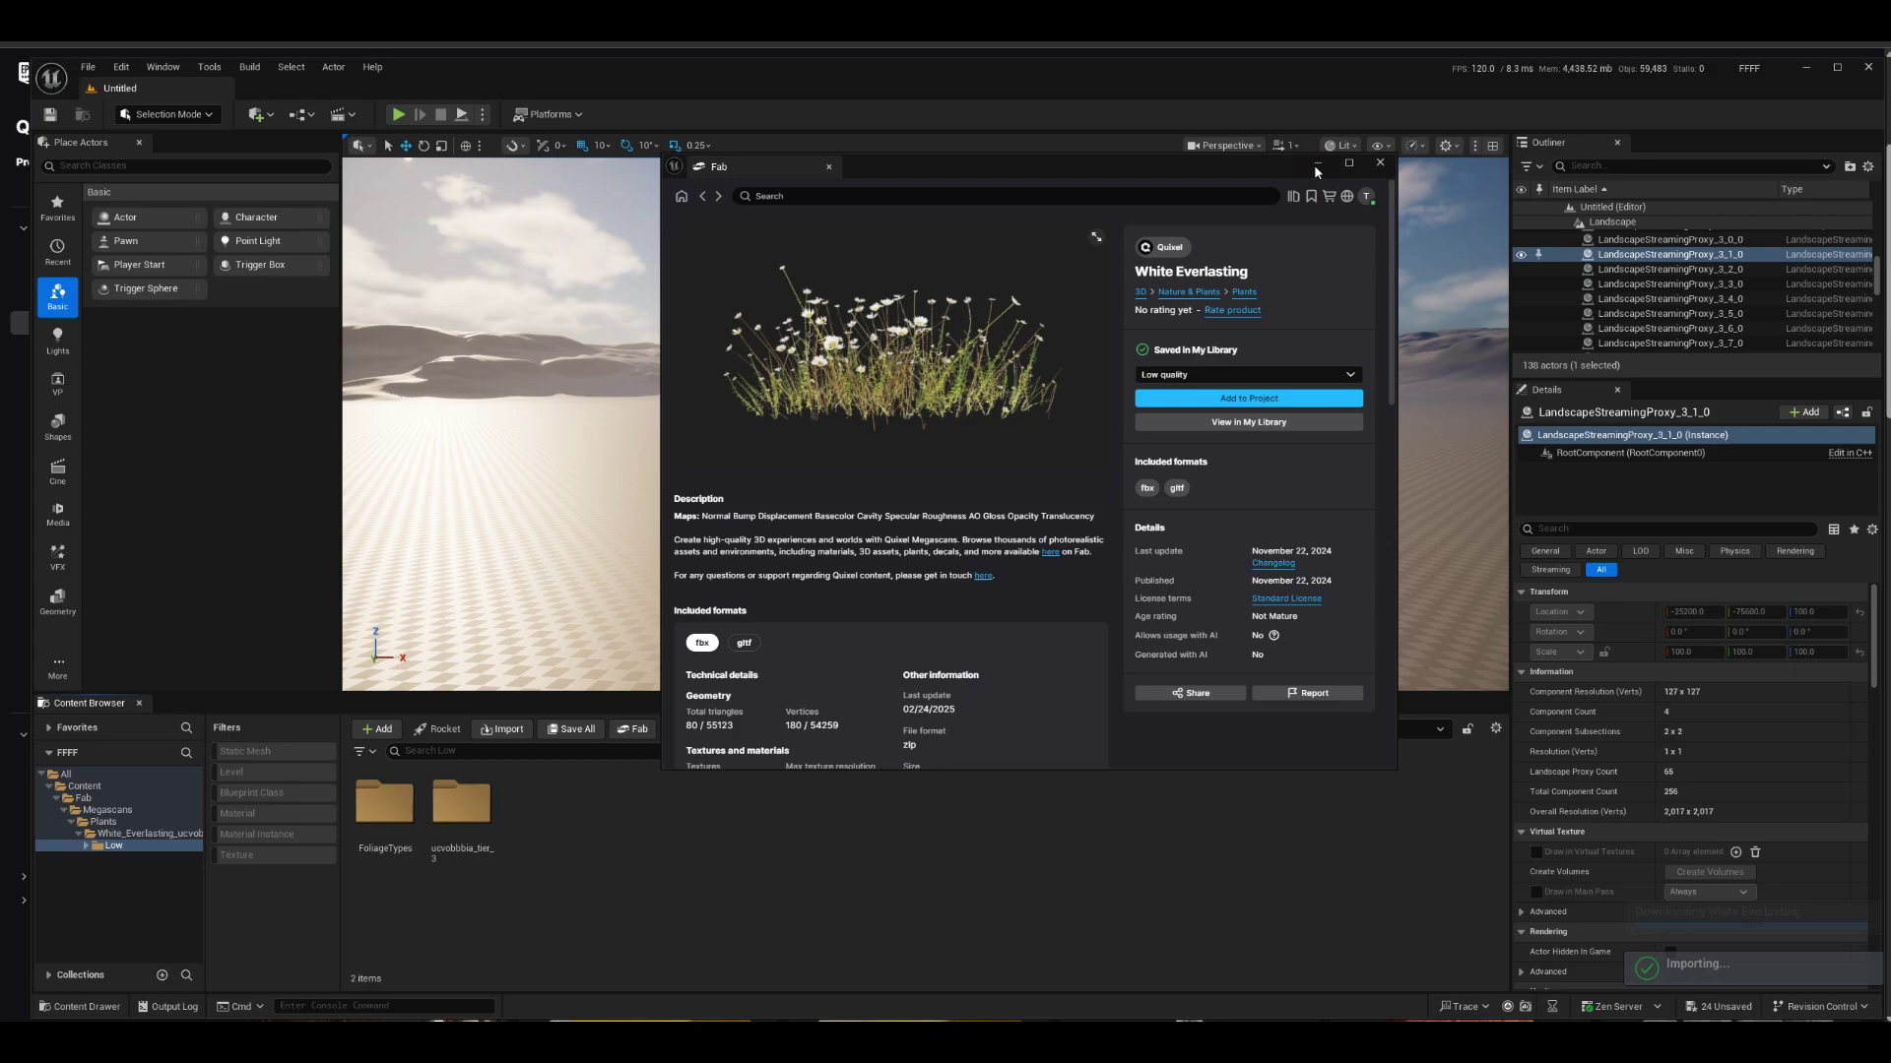
left_click_drag(1184, 165, 1614, 281)
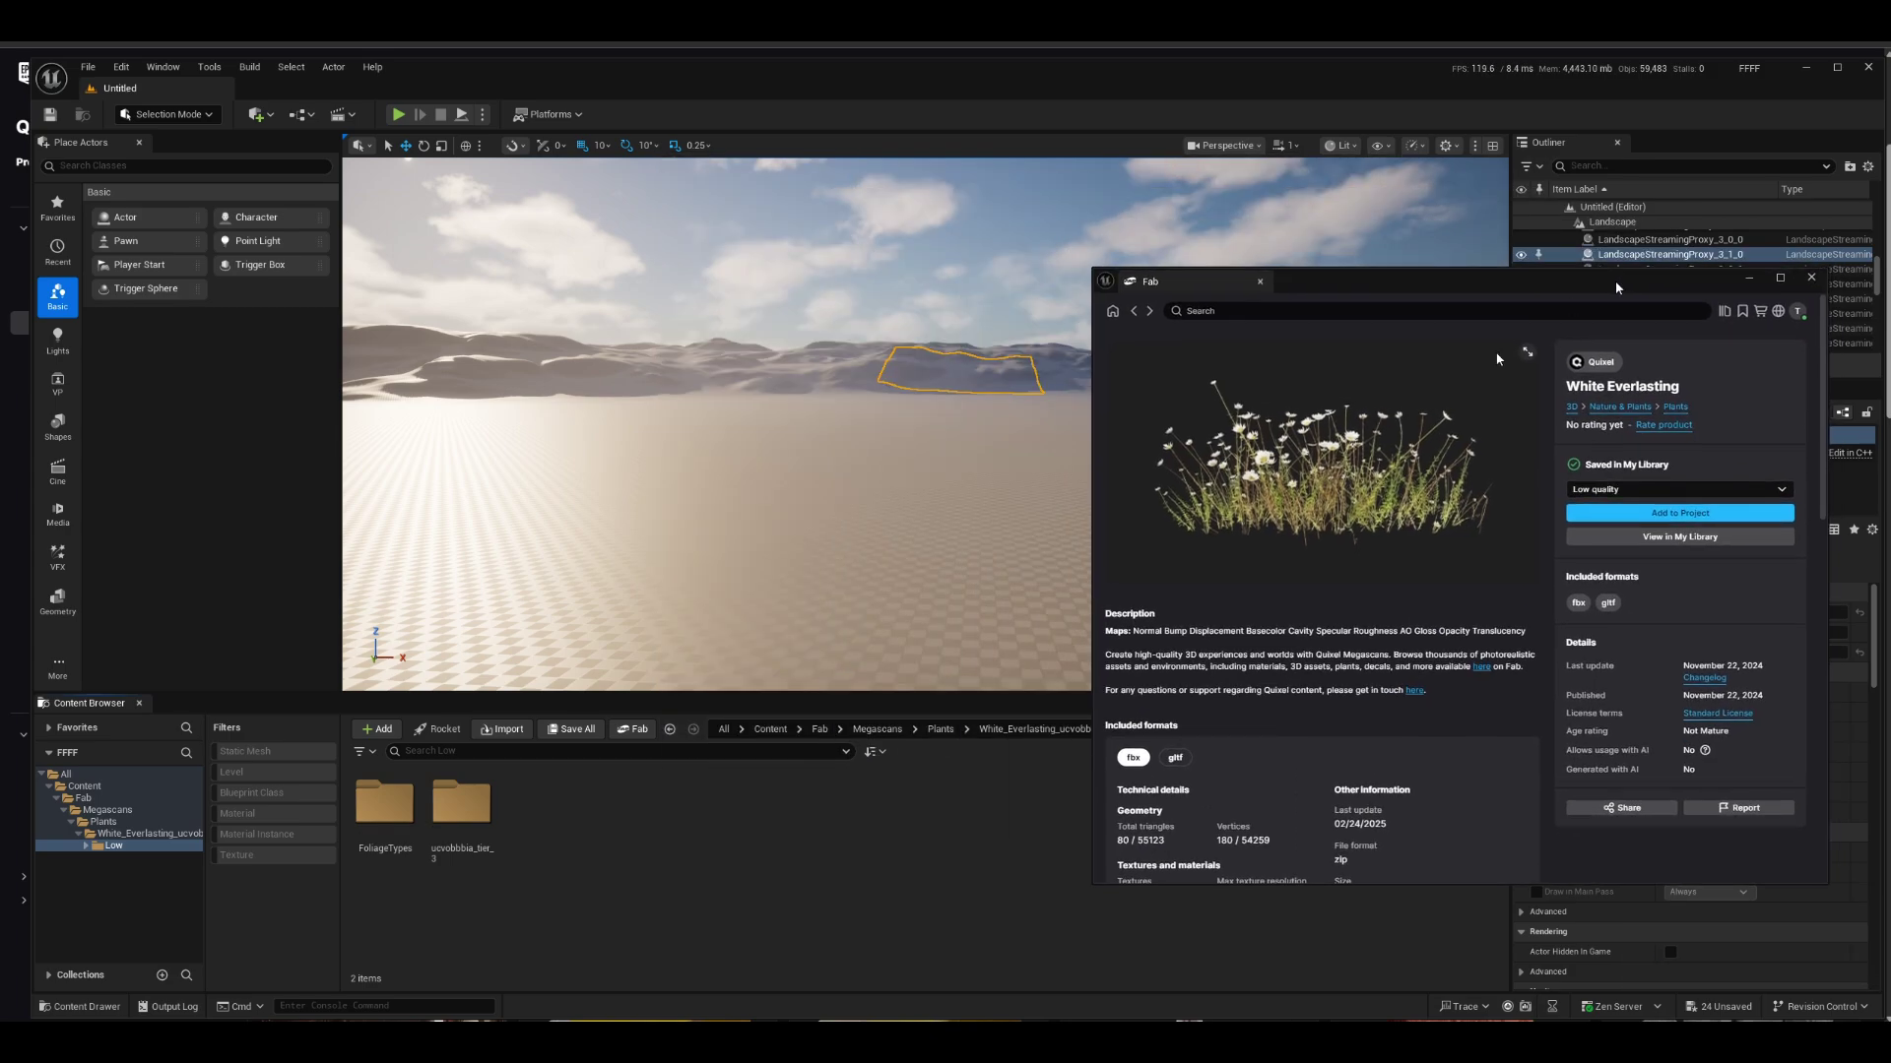
double_click(462, 806)
left_click(136, 856)
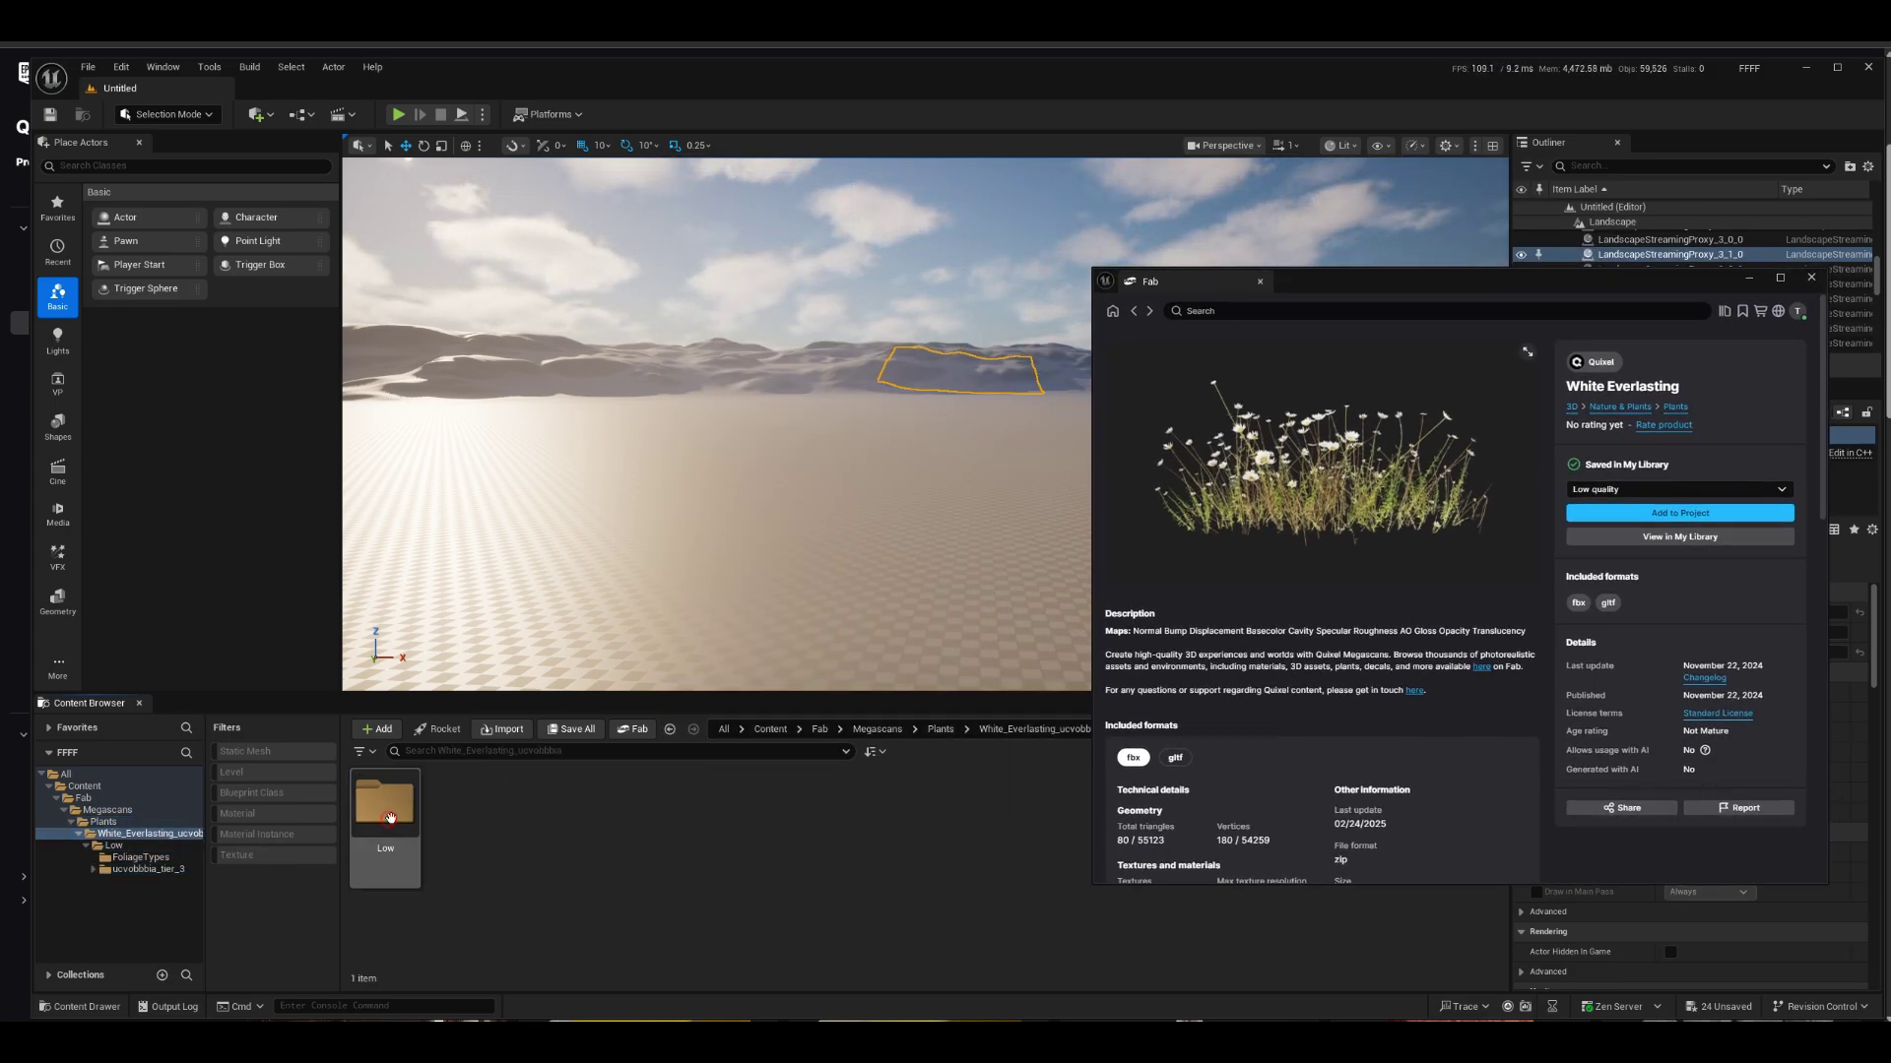
left_click(141, 868)
Step: Place the VarD and VarH White Everlasting meshes on the level floor
double_click(461, 804)
left_click_drag(616, 820, 778, 576)
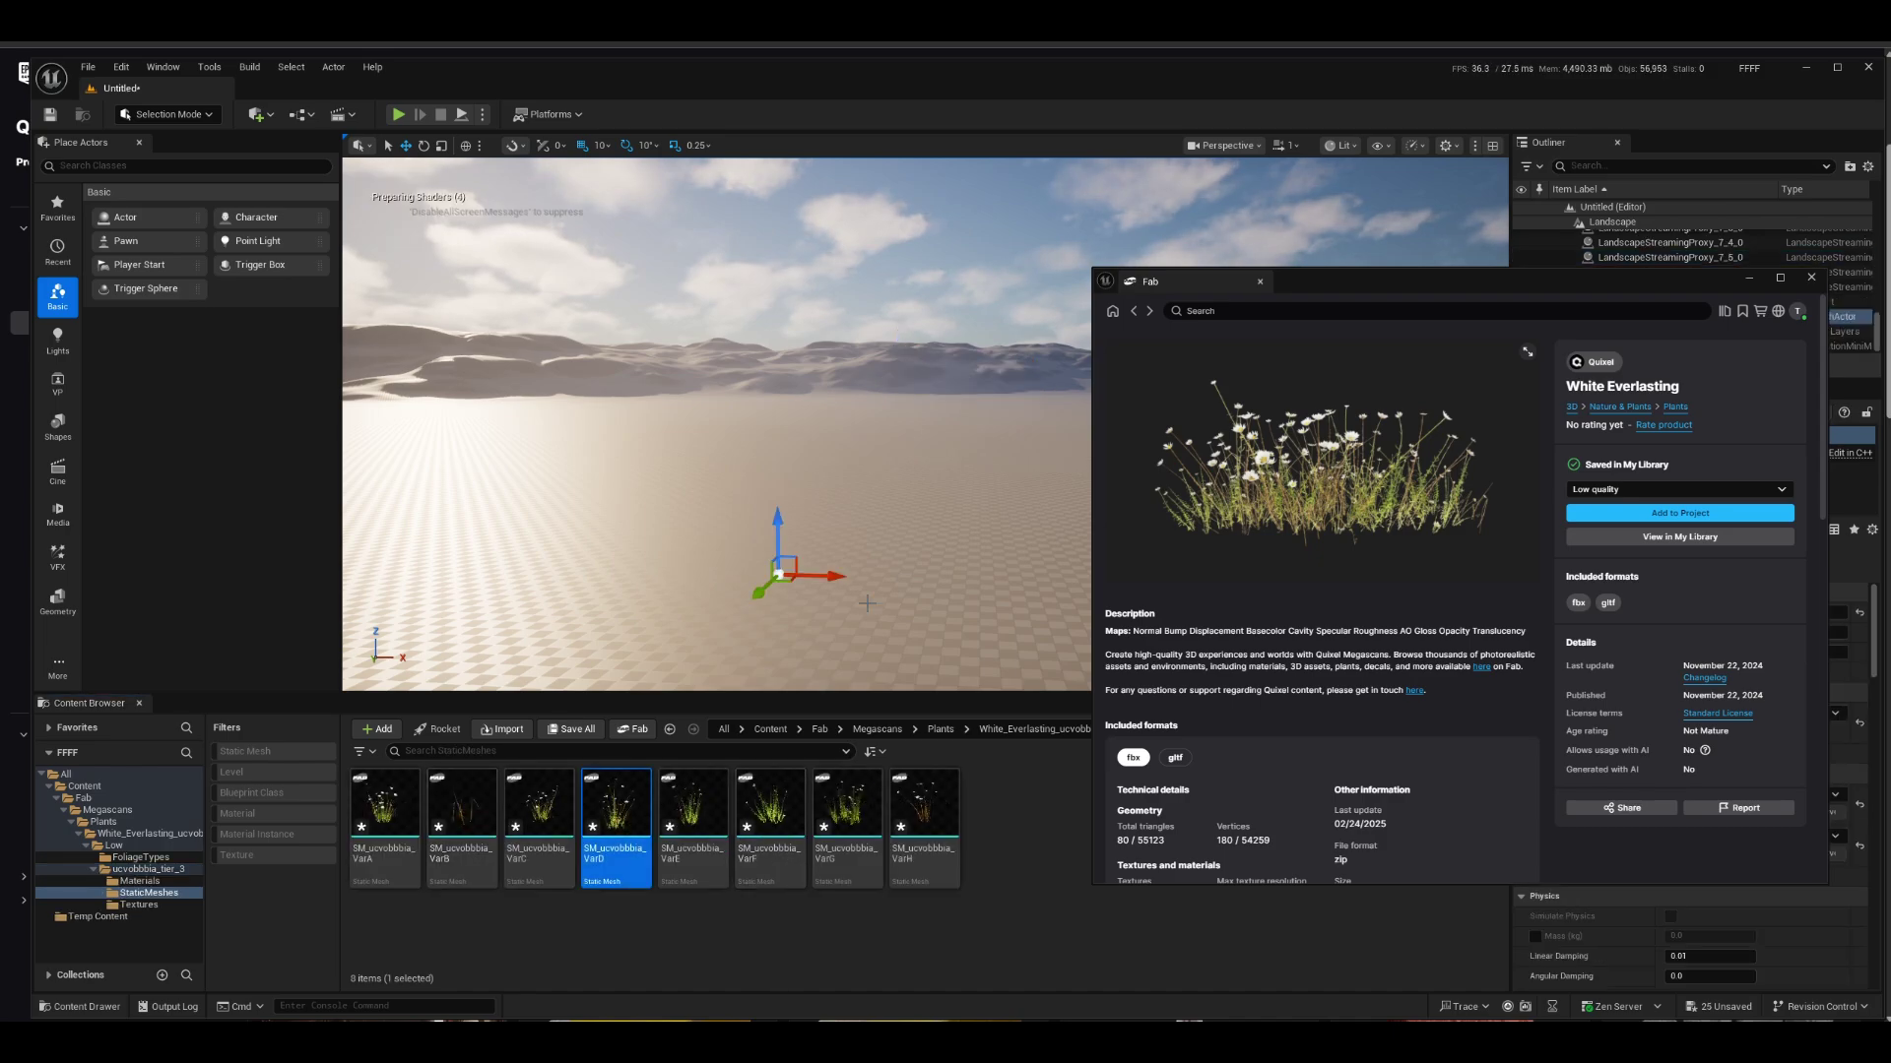
right_click_drag(867, 603, 868, 603)
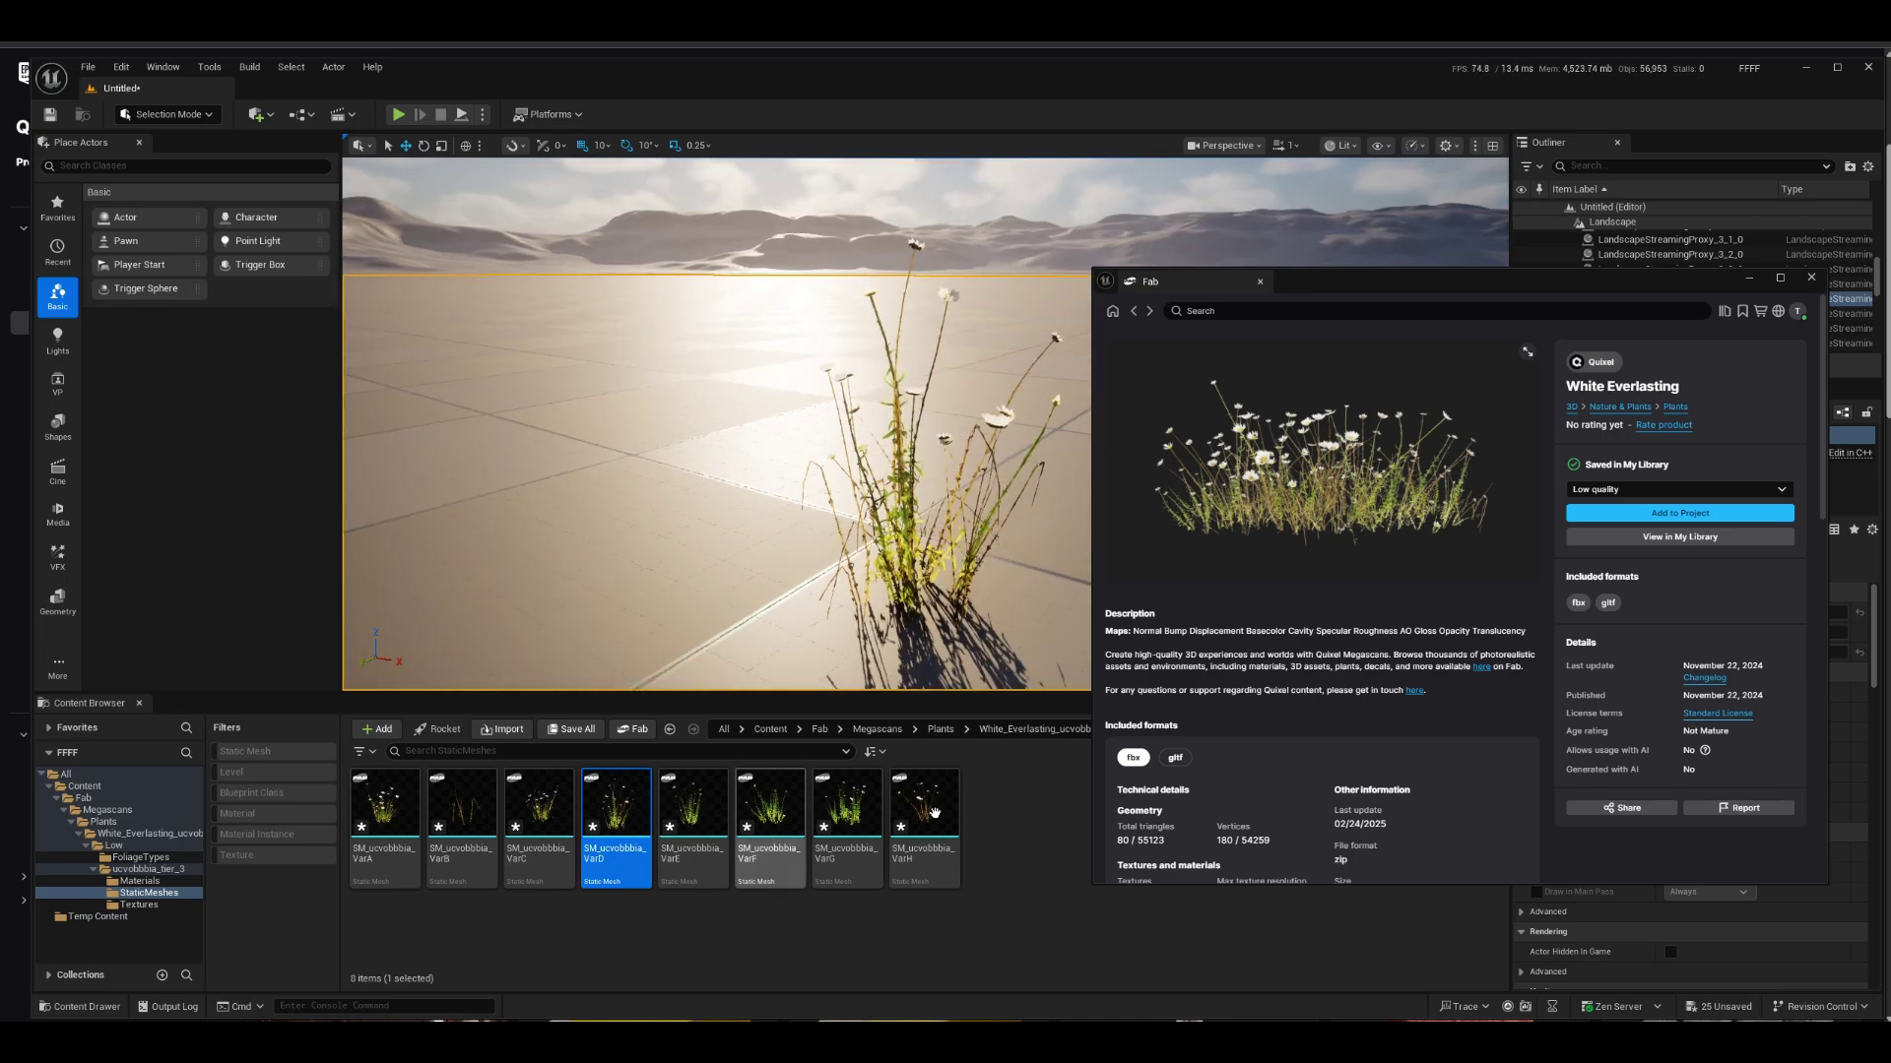
left_click(924, 820)
right_click_drag(632, 480, 962, 507)
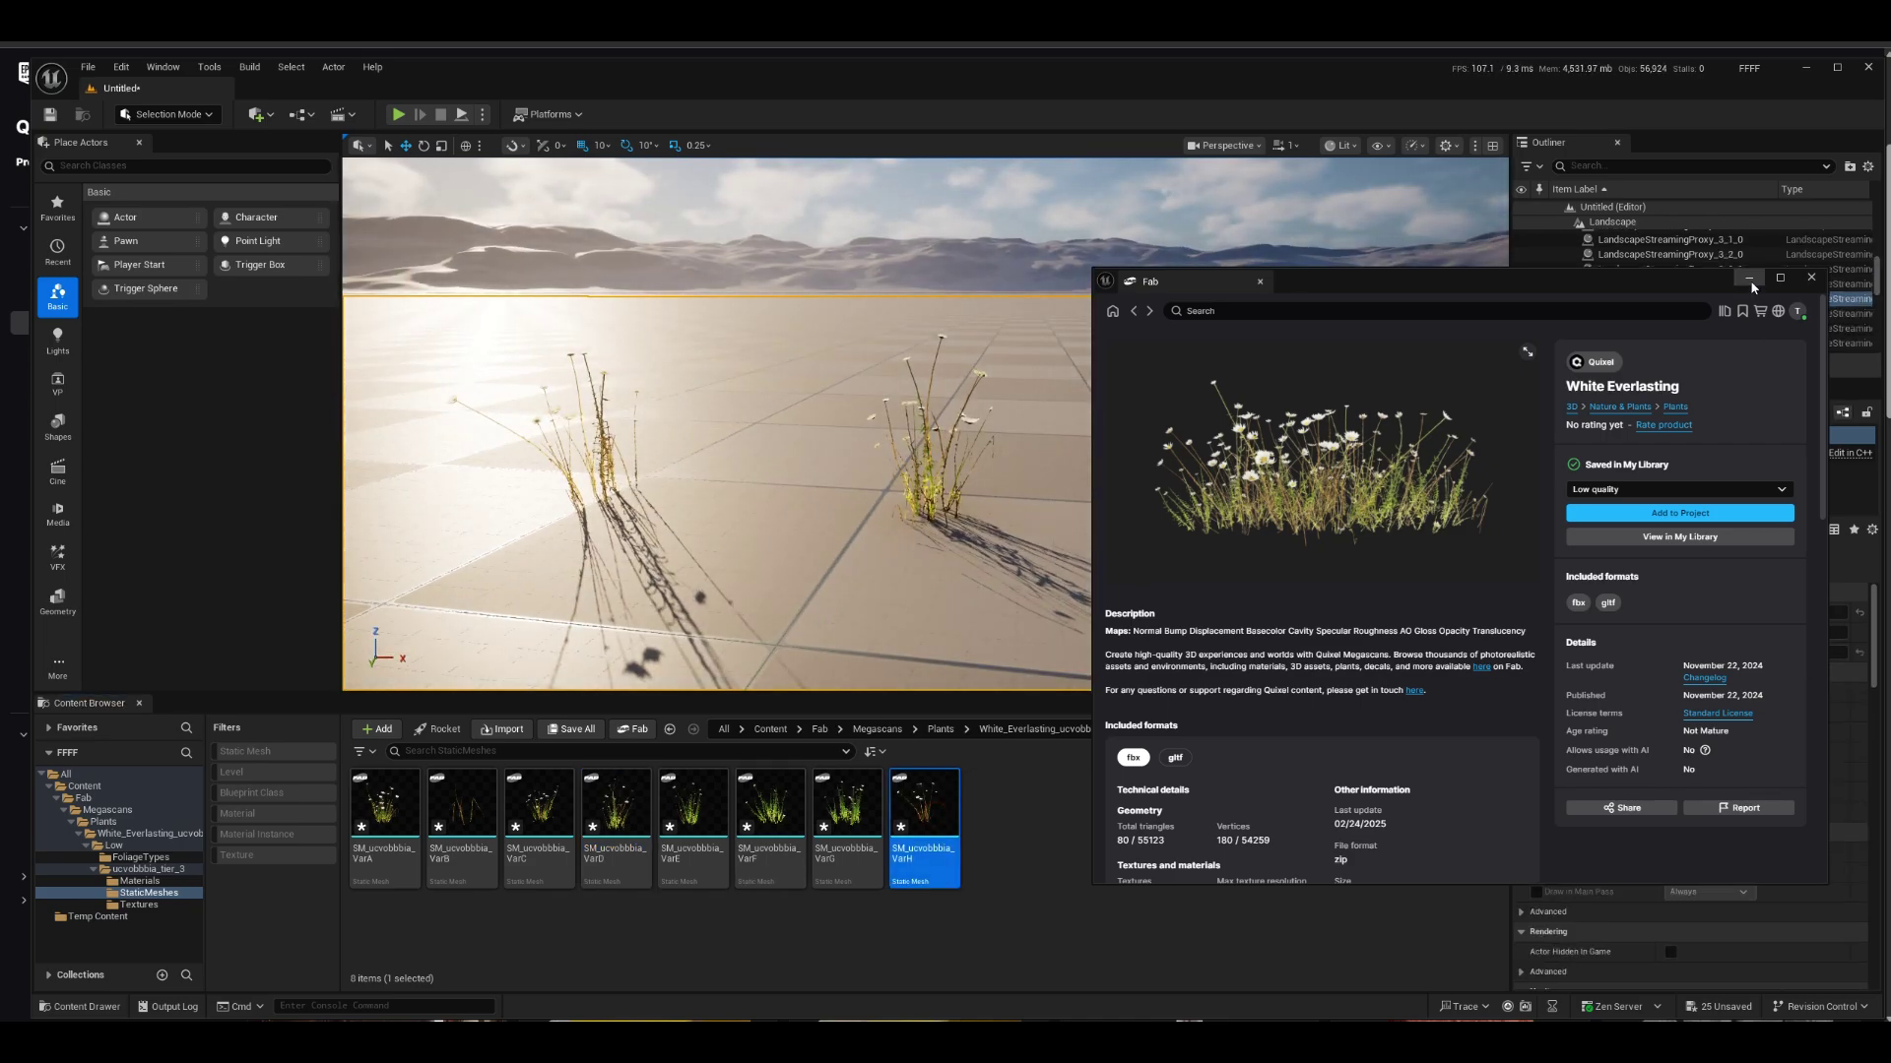
Step: Return to the Quixel product grid and expand the 3D category
left_click(1127, 316)
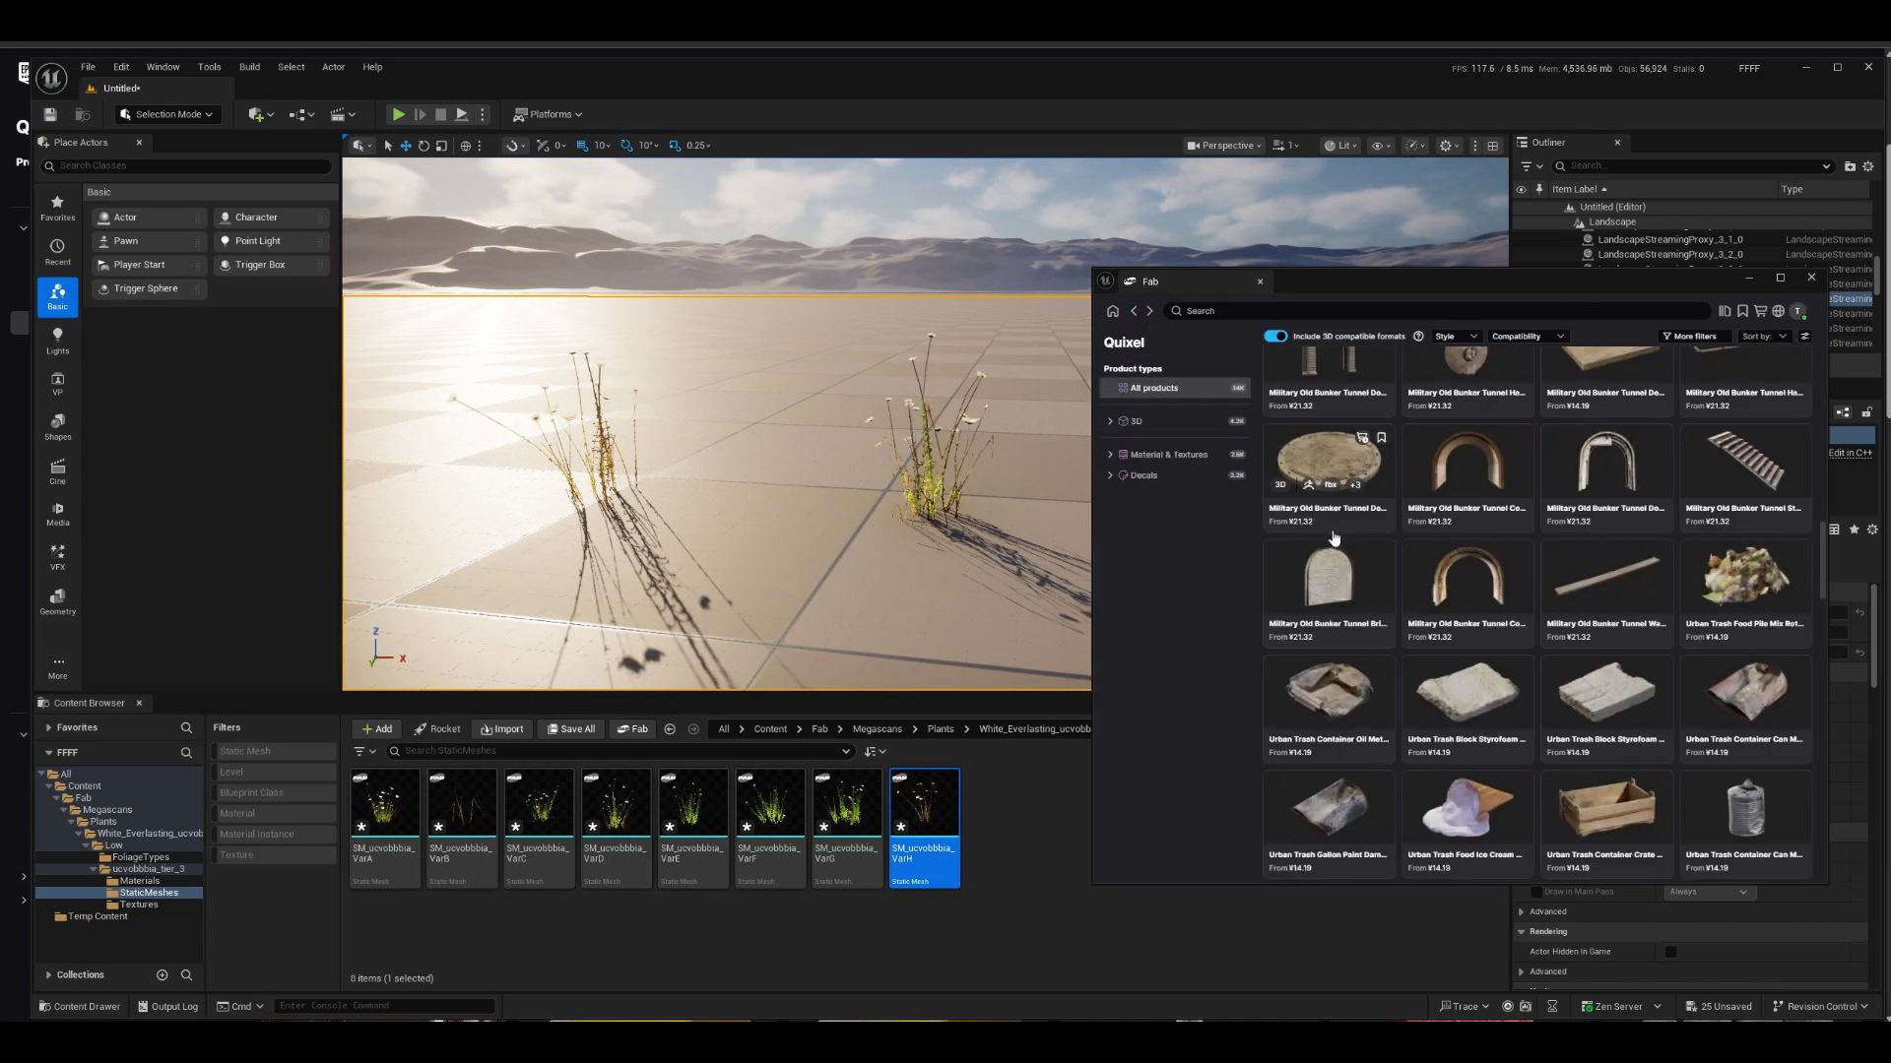
left_click(1111, 422)
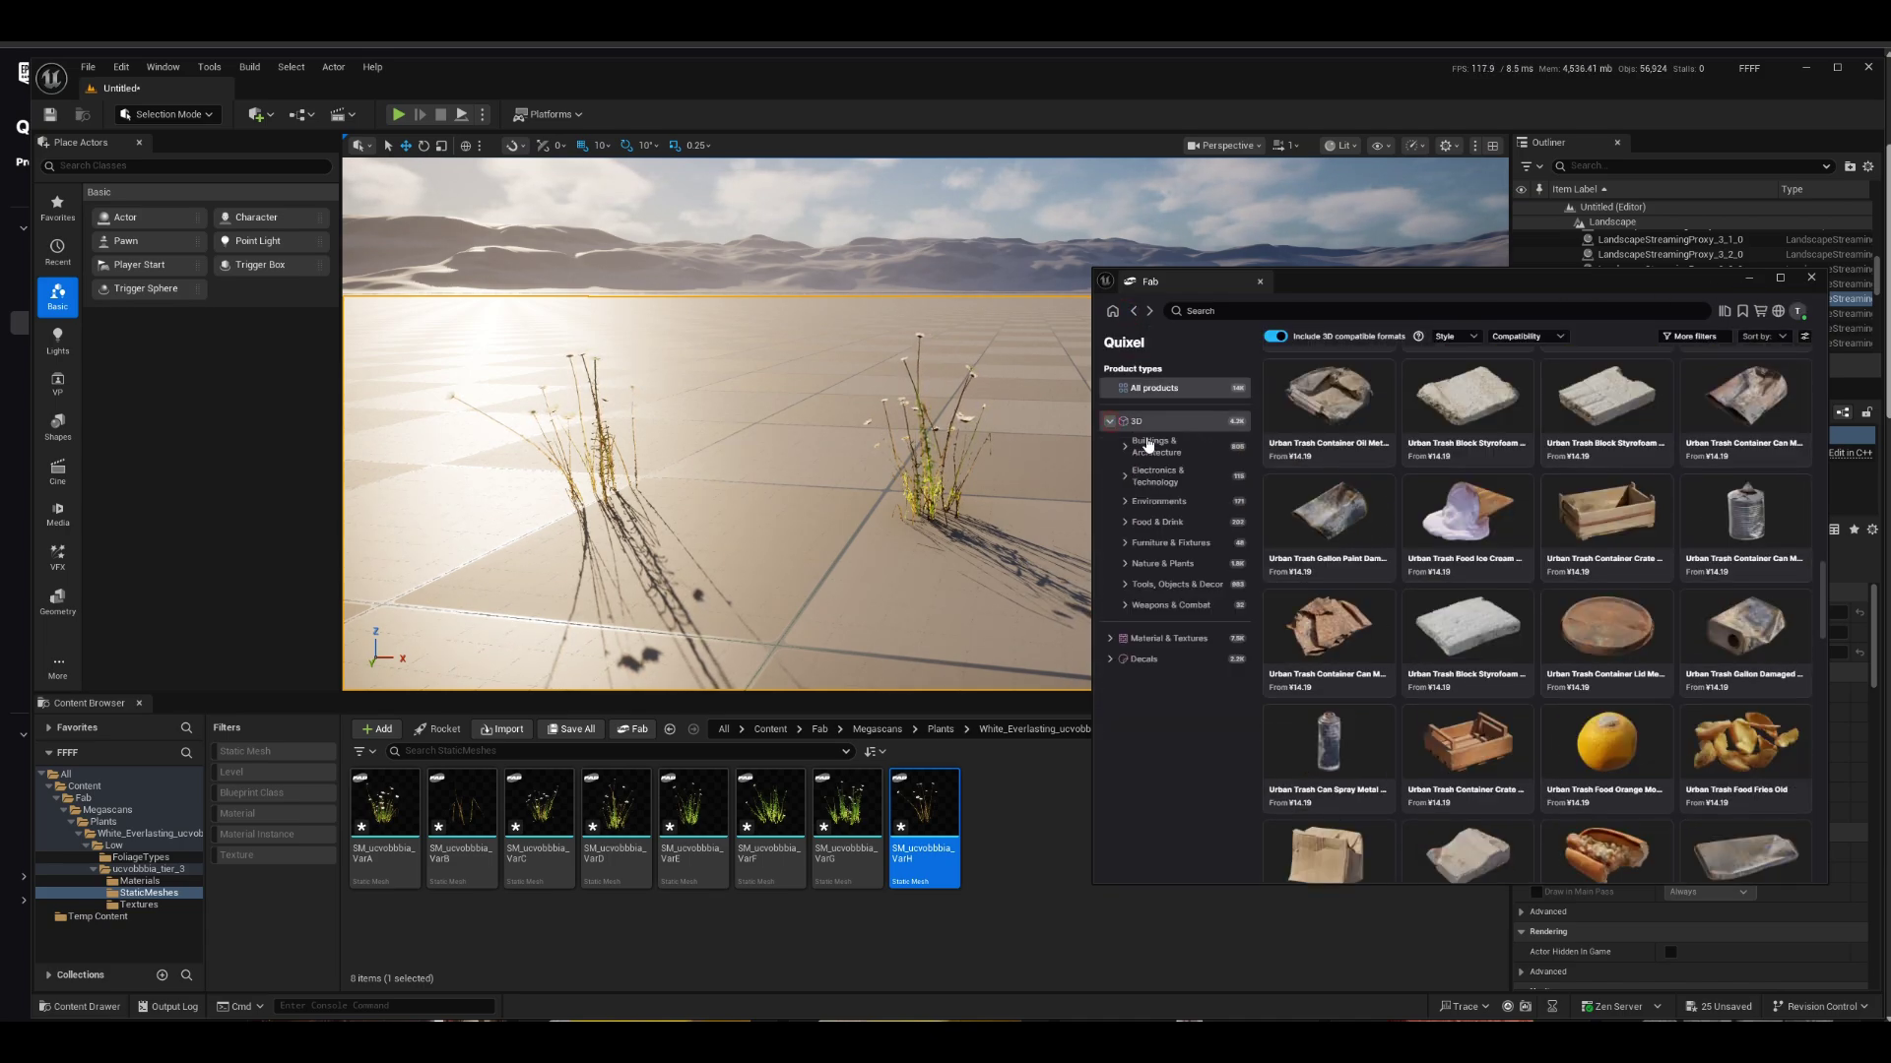